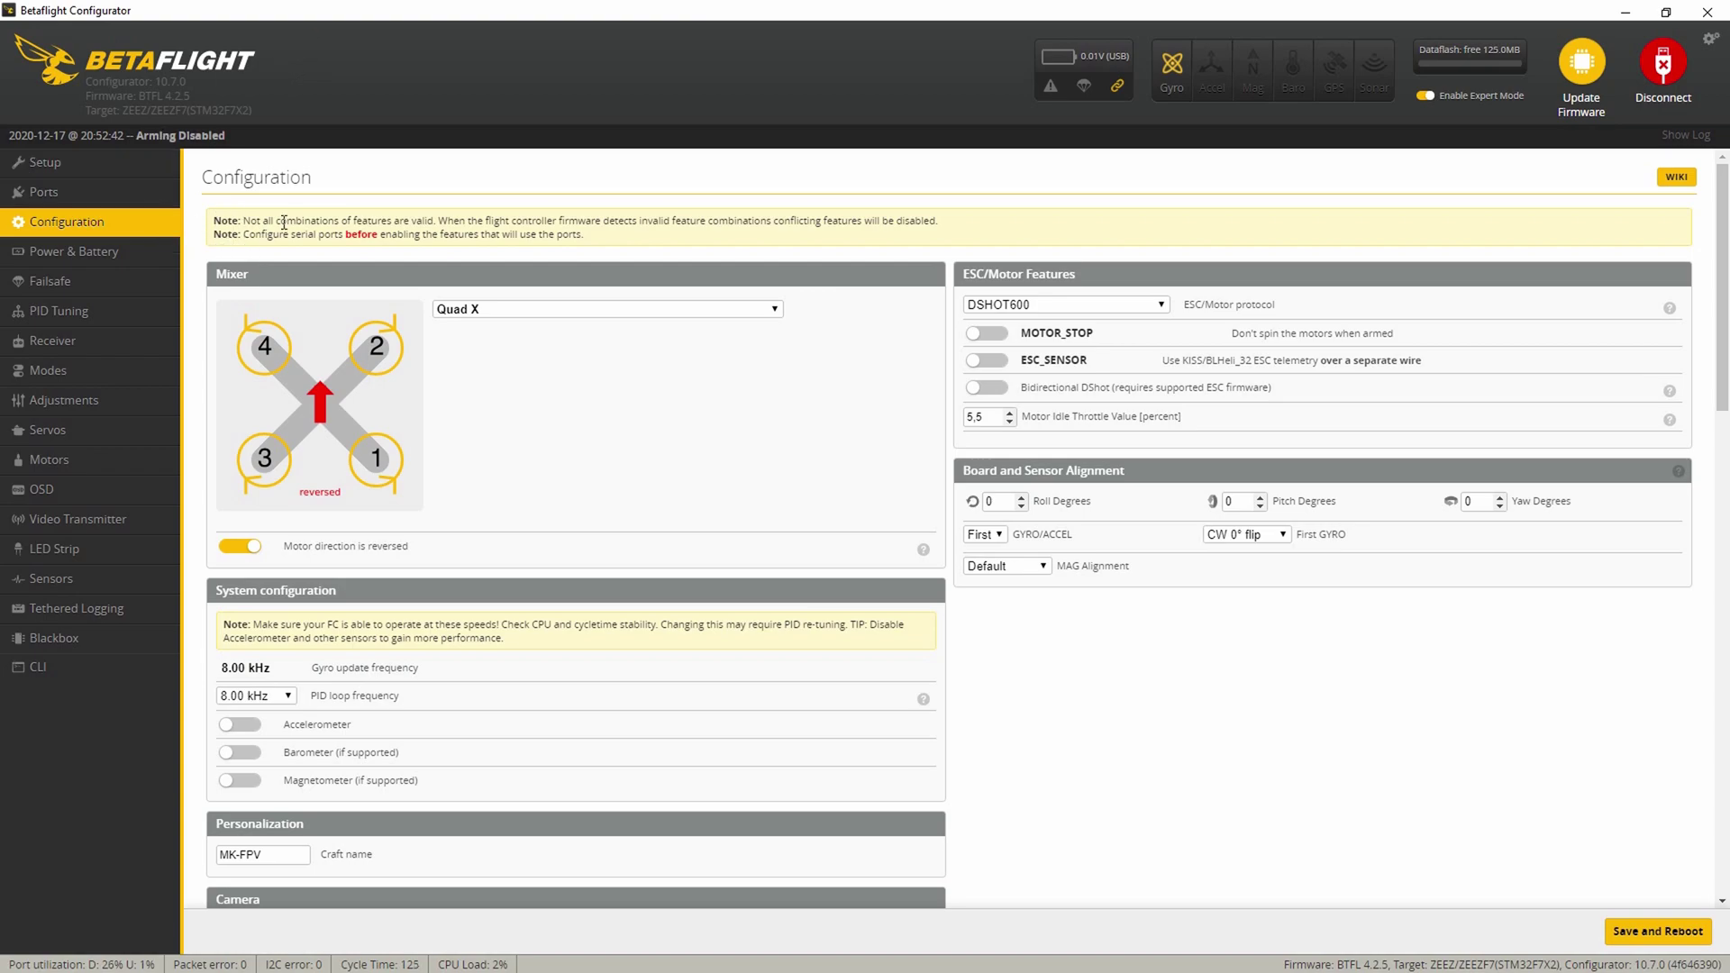
- Enable Bidirectional DShot in the ESC/Motor features and check the motor poles value
click(992, 397)
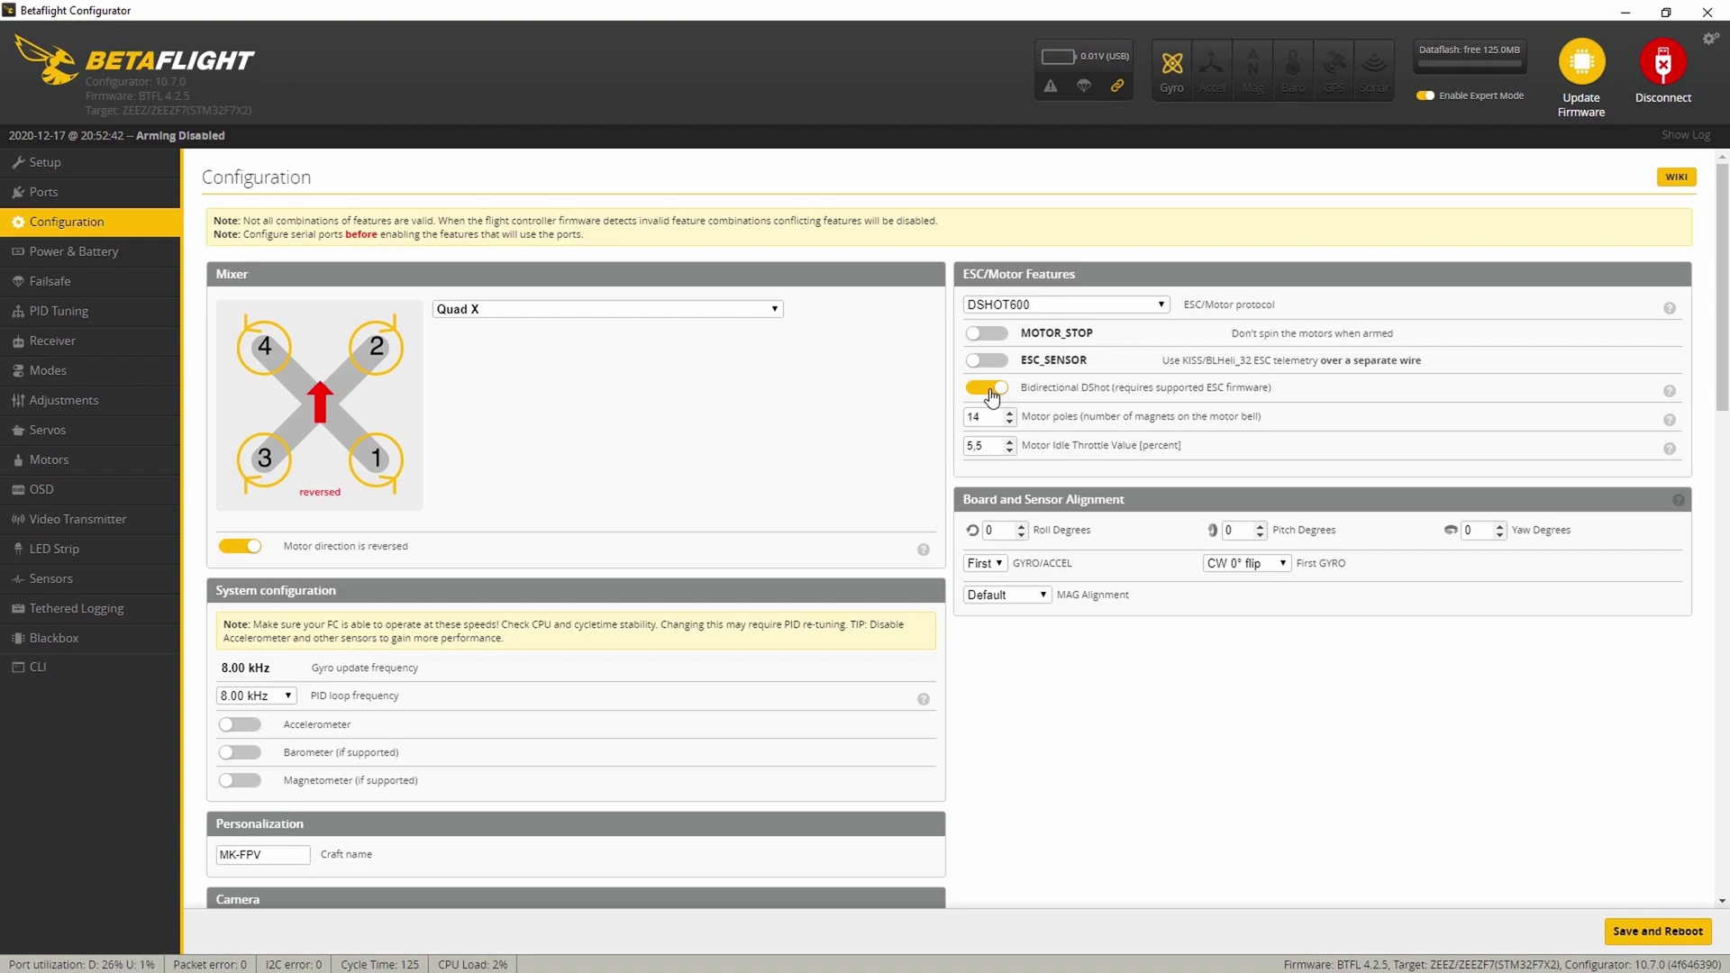
double_click(977, 417)
click(985, 420)
- Check the board's firmware target and review the available ESC/Motor protocols and PID loop frequencies without changing them
click(151, 108)
click(1070, 304)
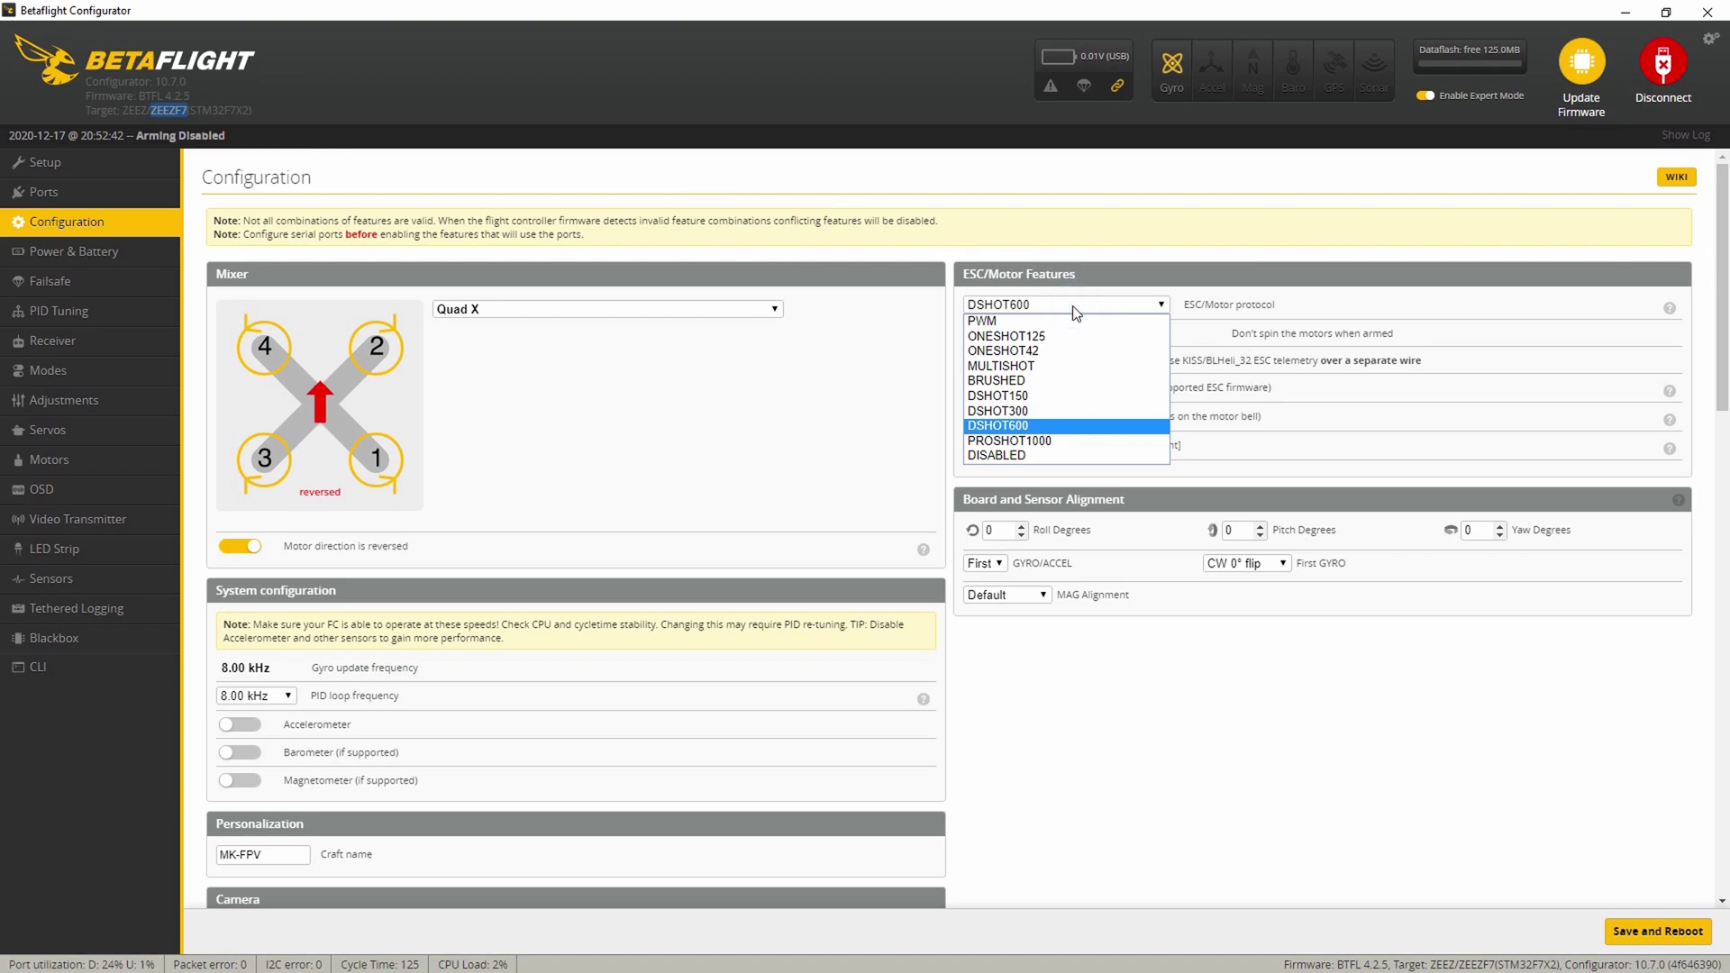
click(1073, 305)
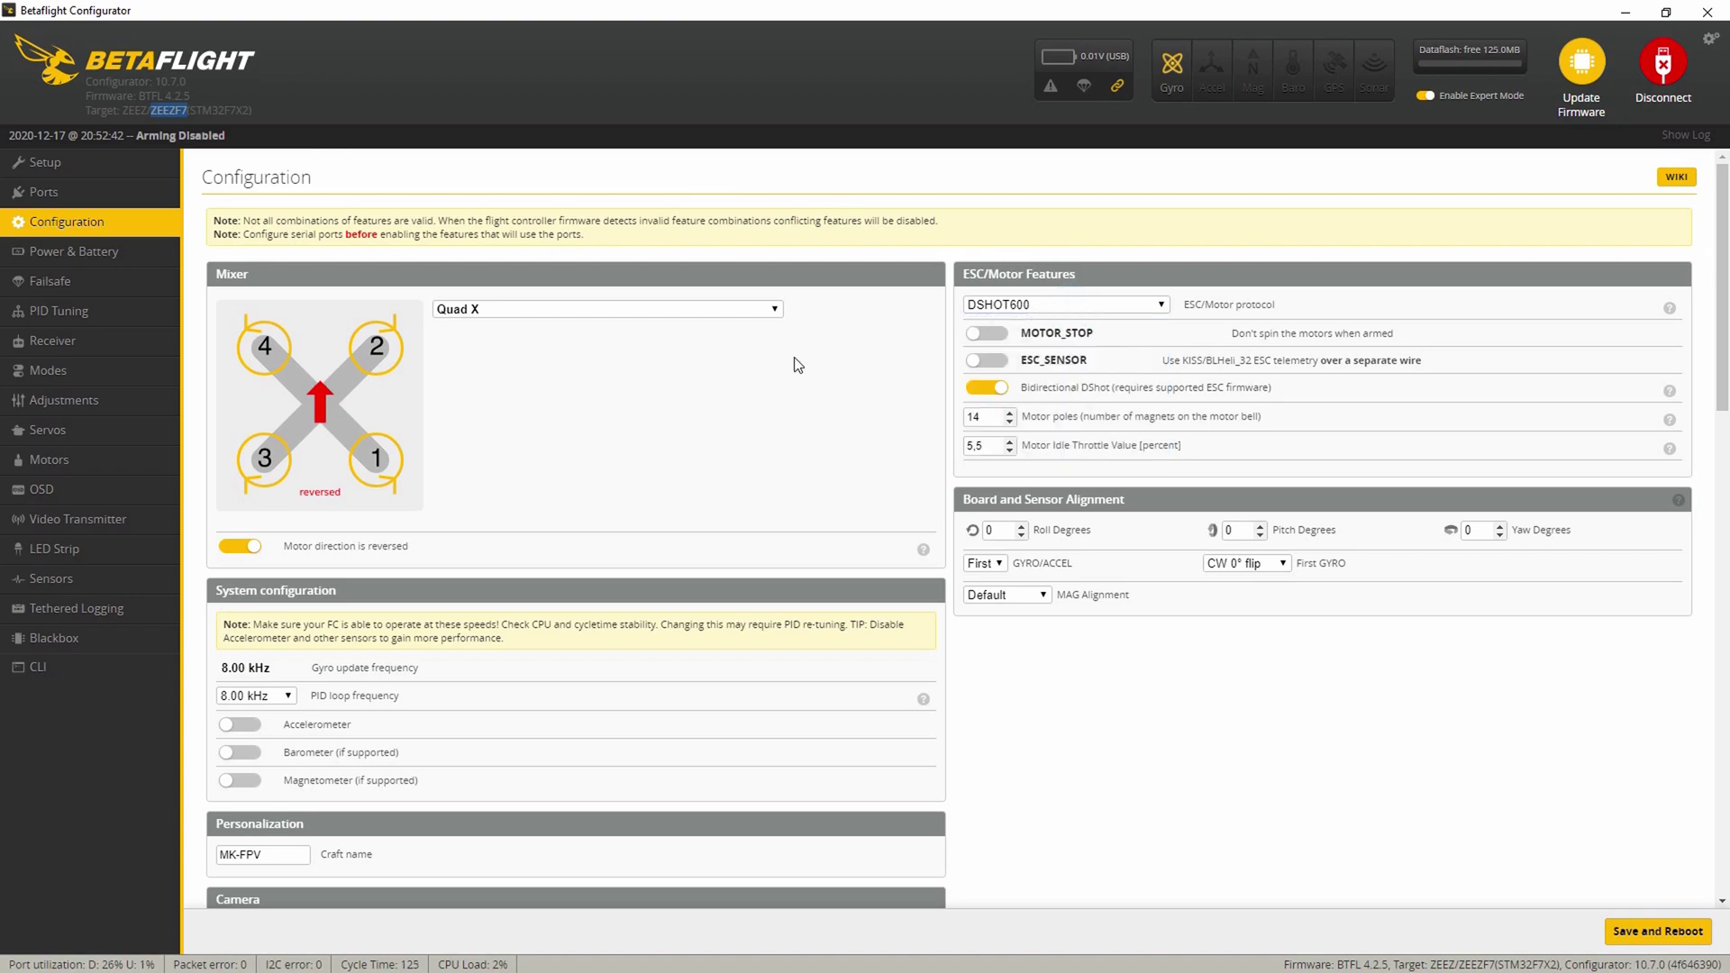
click(287, 701)
click(286, 700)
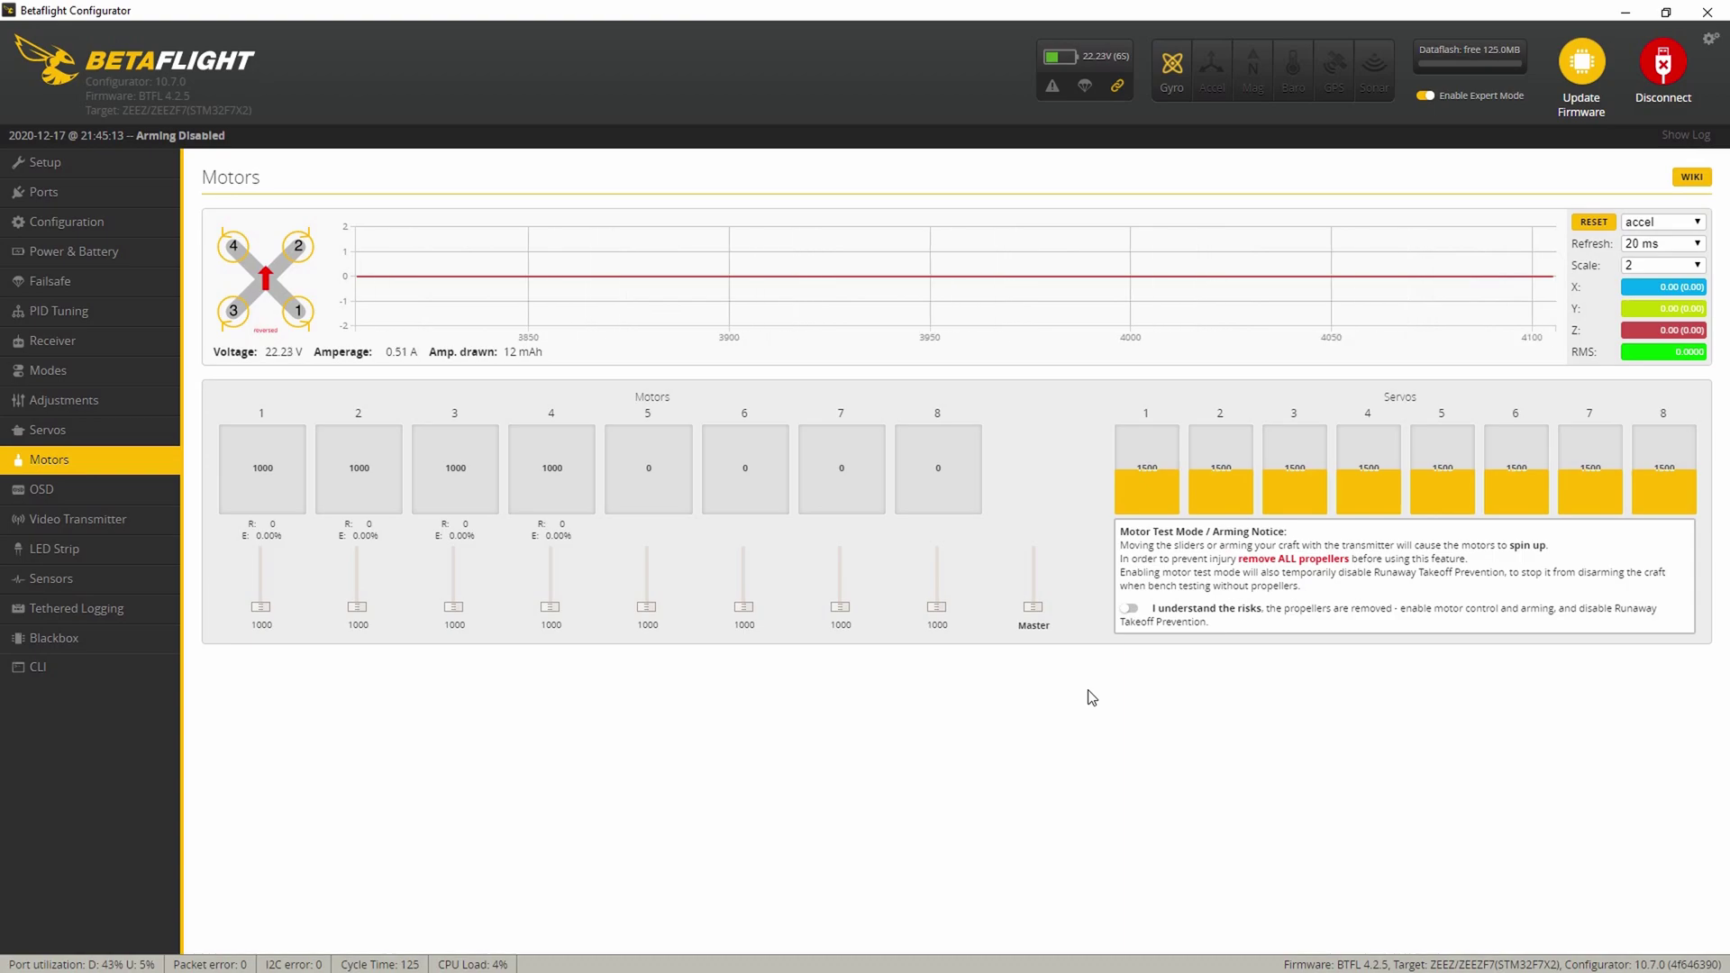
- Accept the propeller-removal risk notice to enable motor control and test all motors with the Master slider
click(1129, 610)
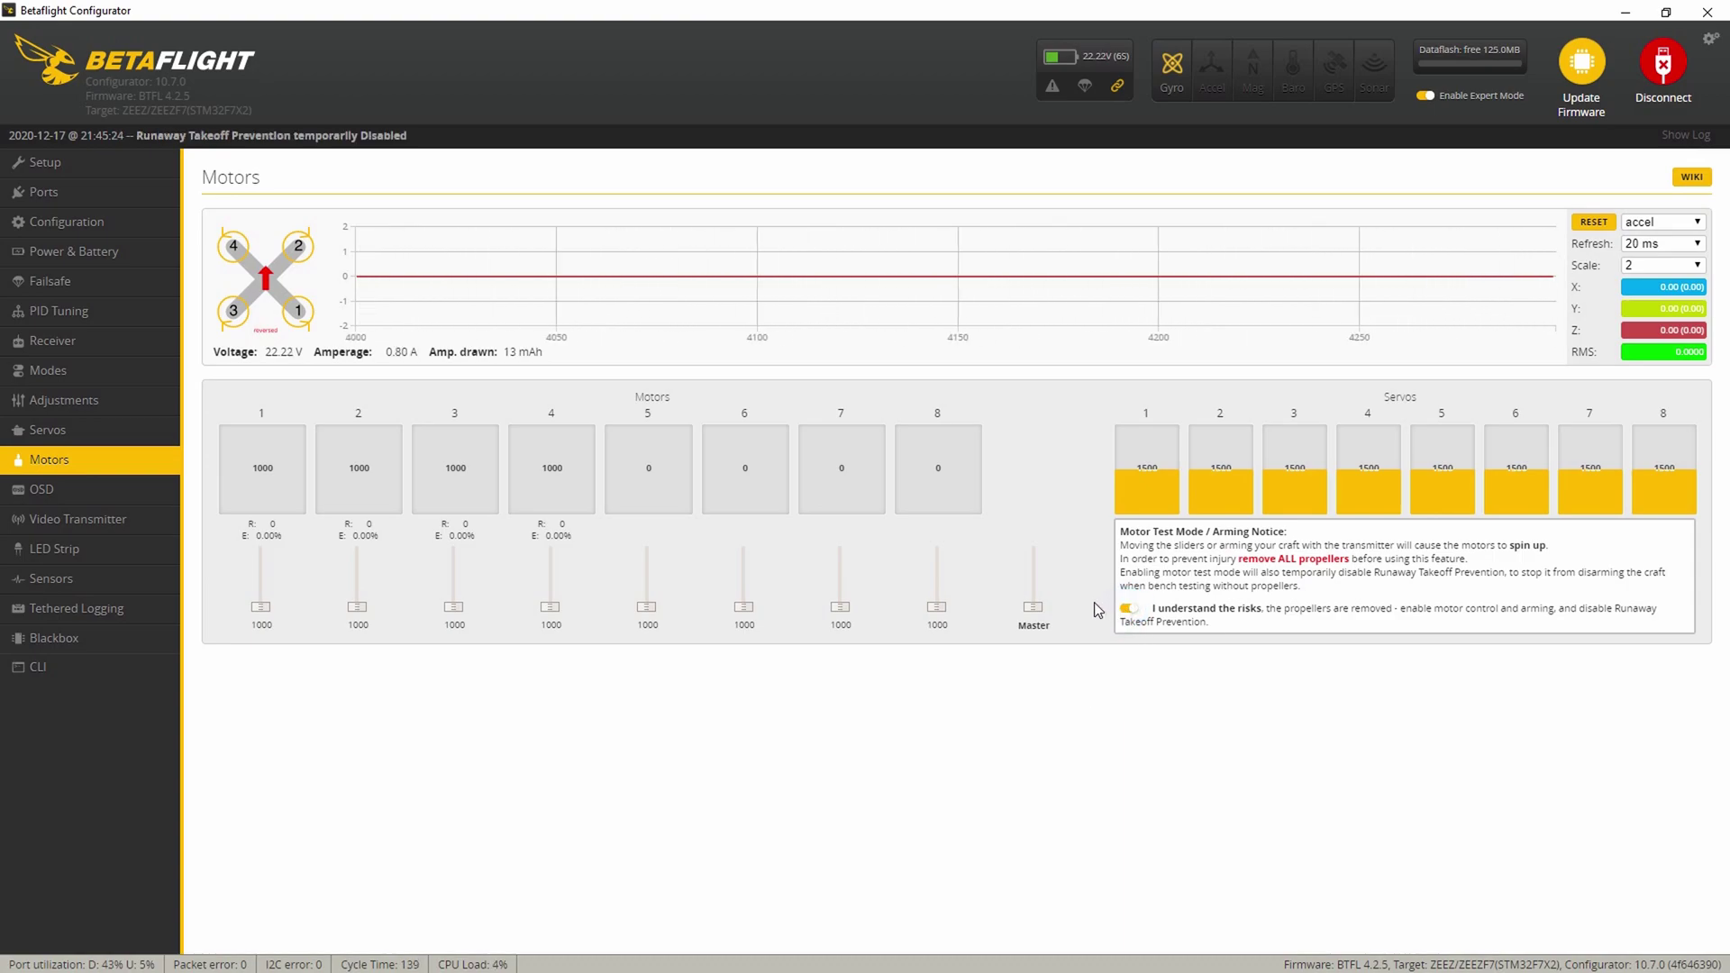
mouse_move(1033, 606)
mouse_down()
mouse_move(1034, 589)
mouse_move(1033, 622)
mouse_up()
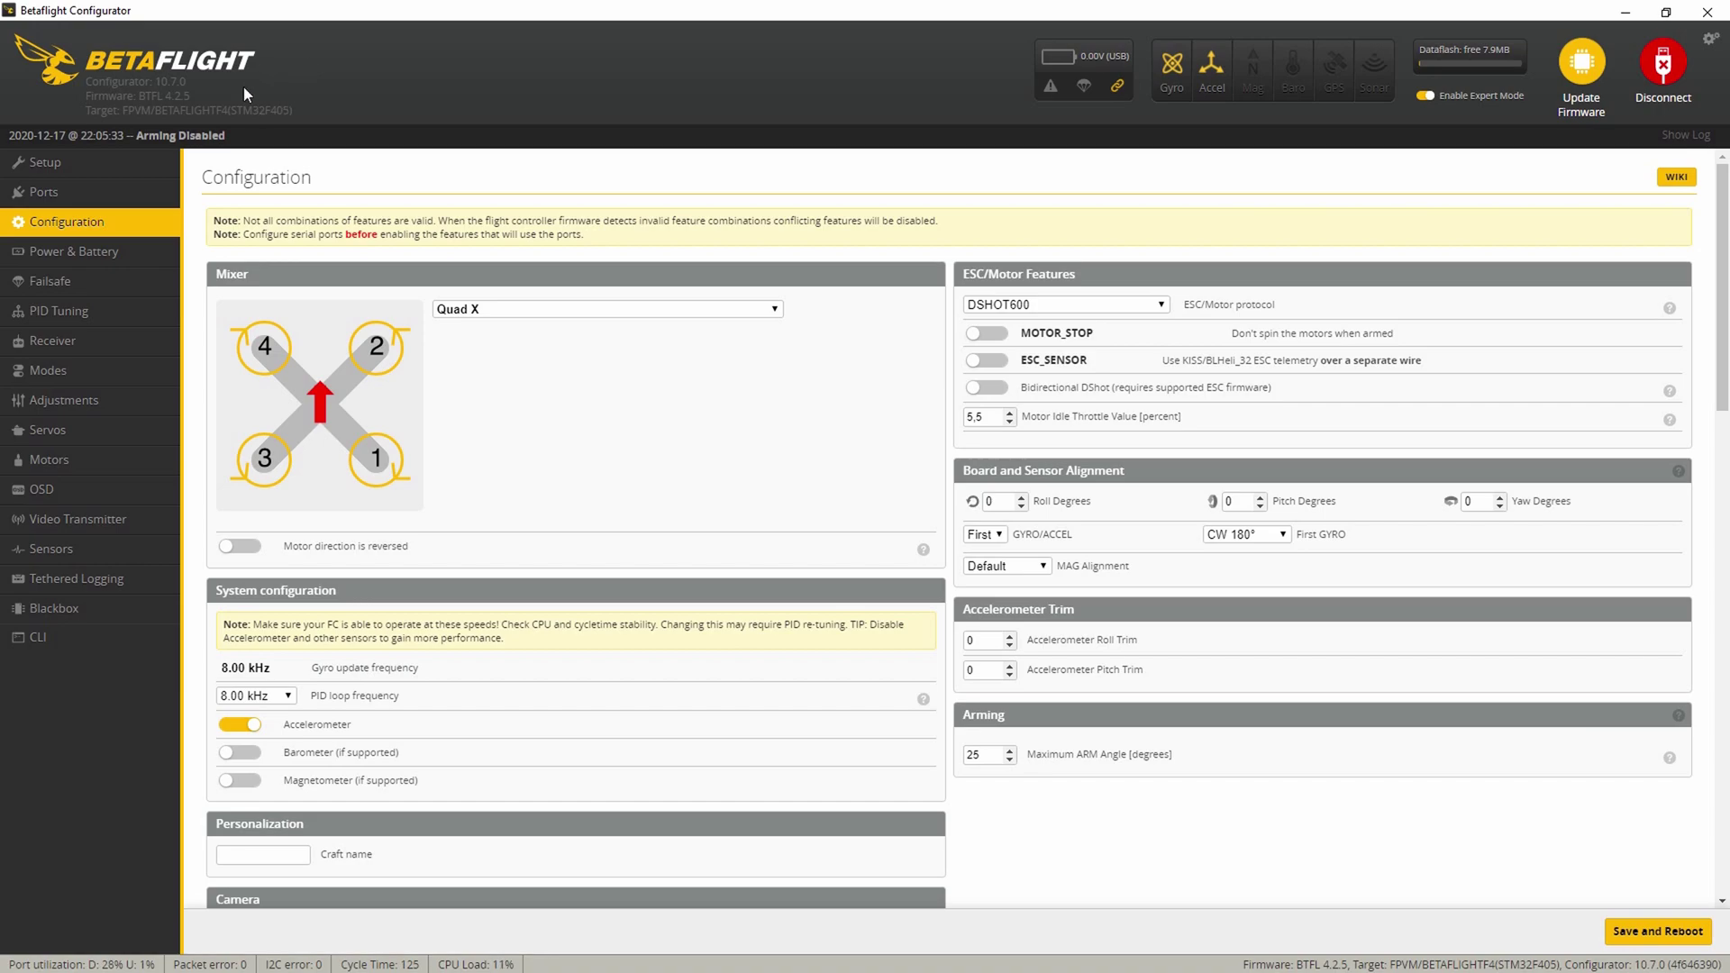
- Enable Bidirectional DShot on the STM32F405 board and check its motor poles value
drag(231, 109, 241, 108)
click(995, 391)
drag(987, 418, 964, 422)
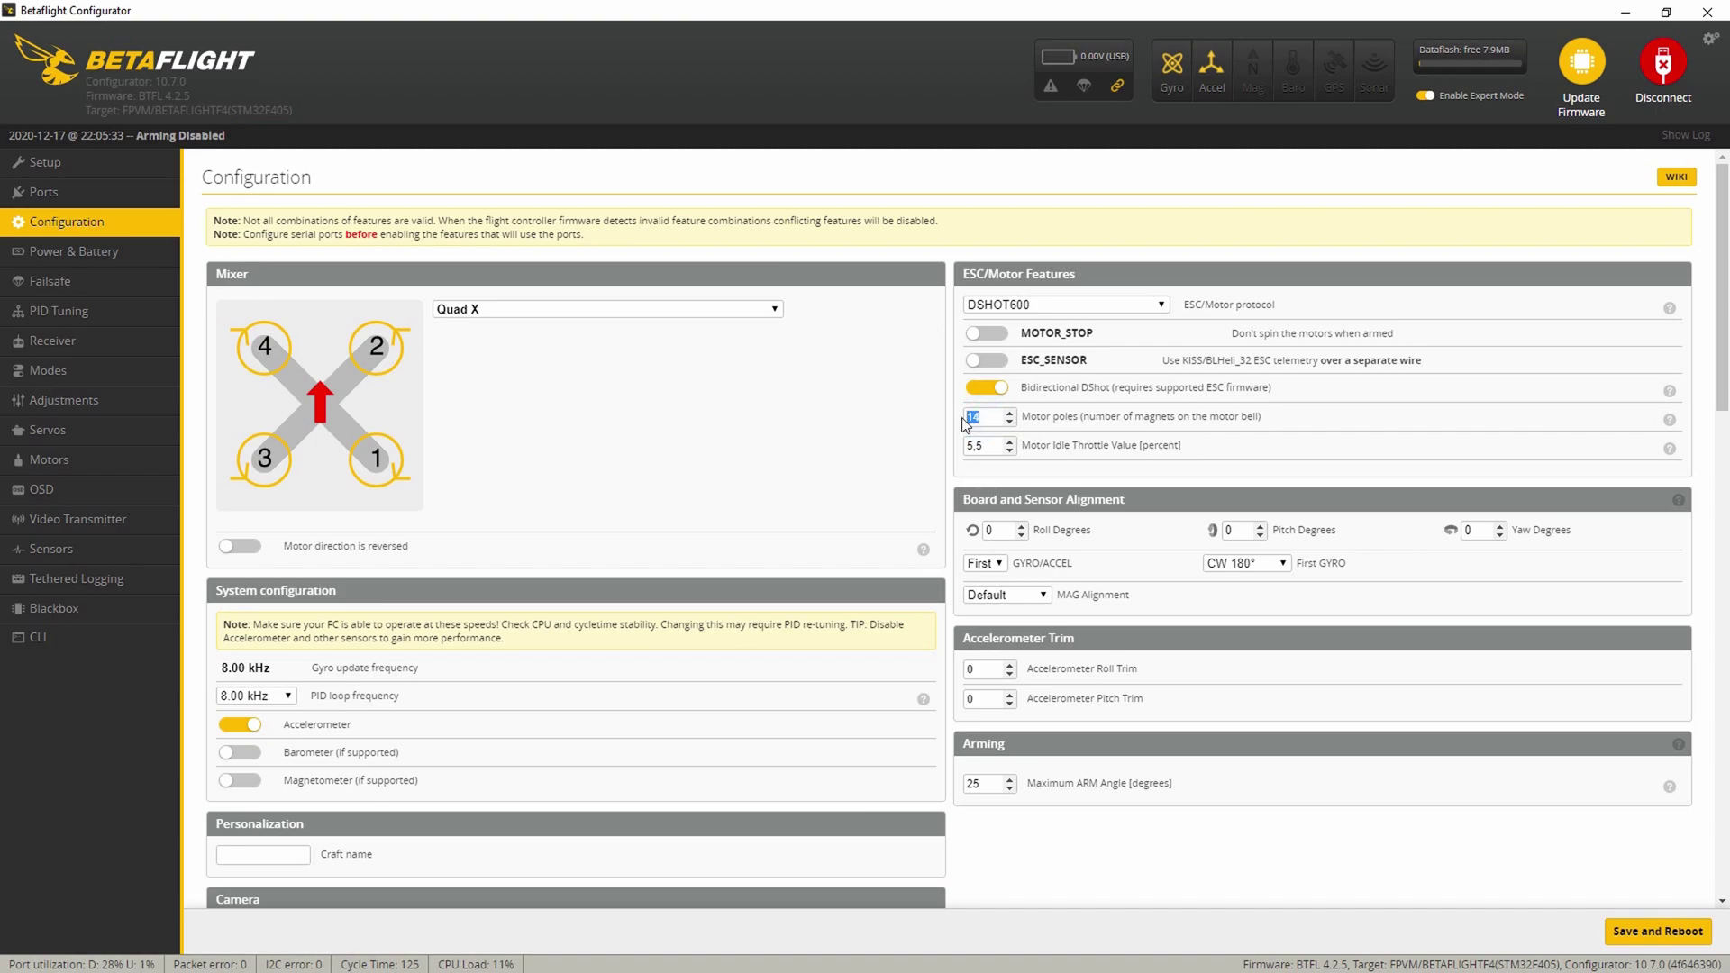
- Review the ESC/Motor protocol and PID loop frequency options of the STM32F405 board without changing them
click(1040, 309)
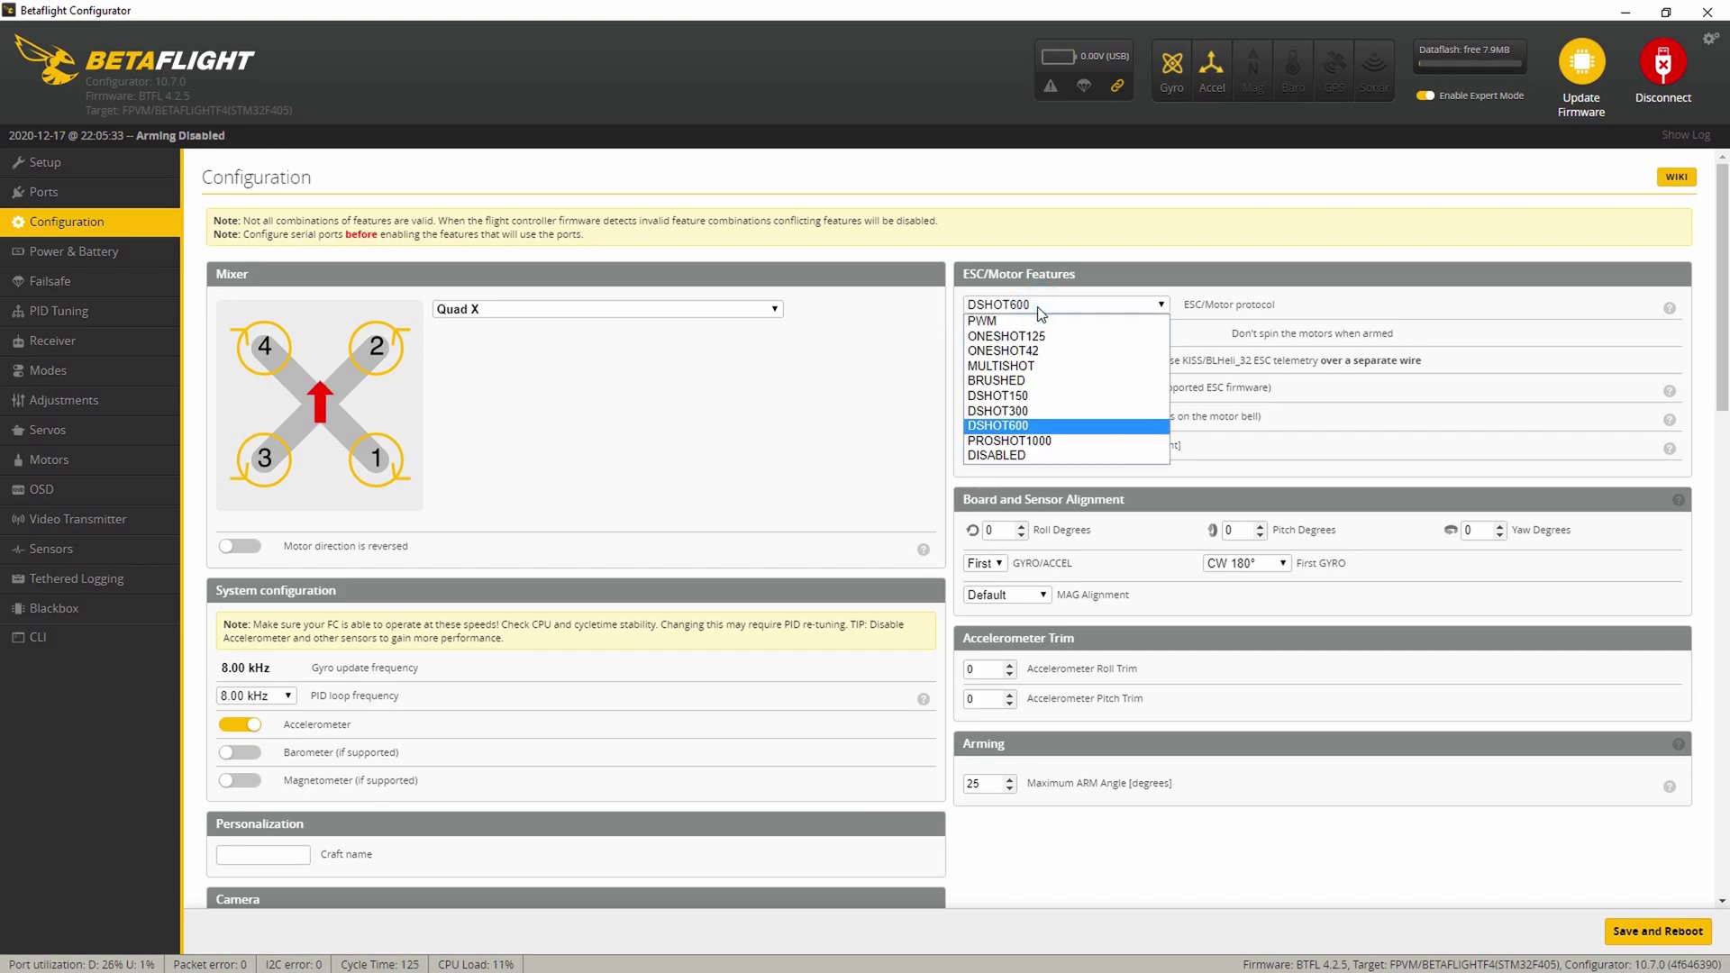
click(1038, 307)
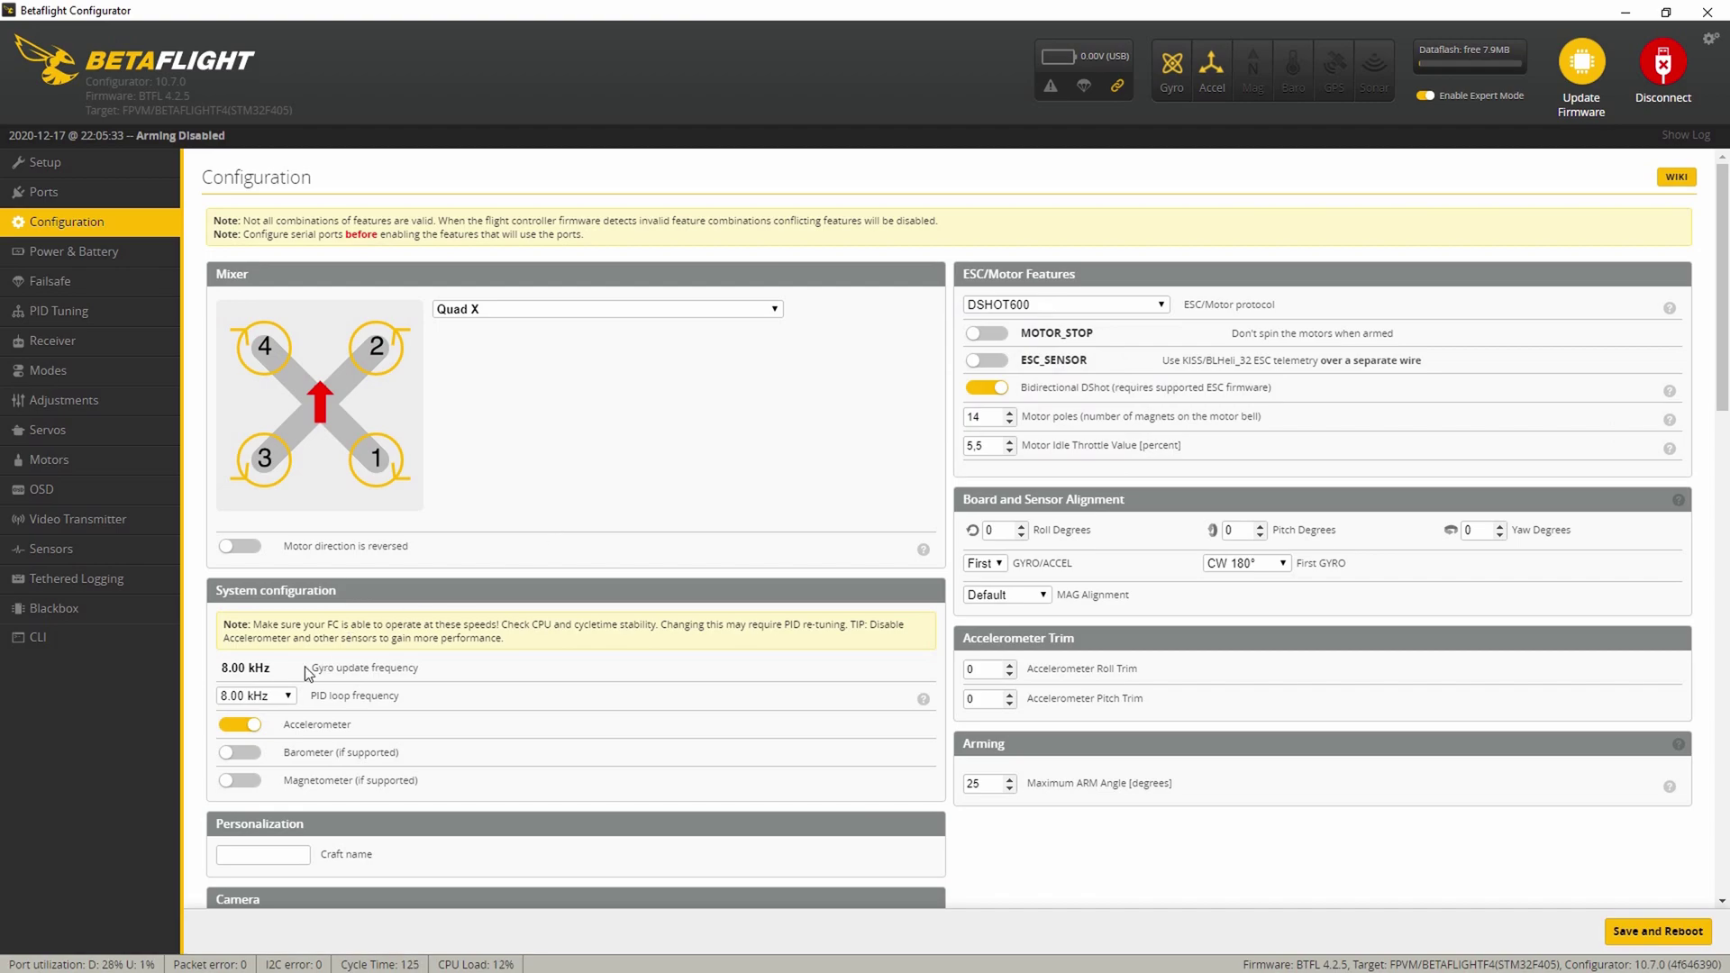
click(275, 697)
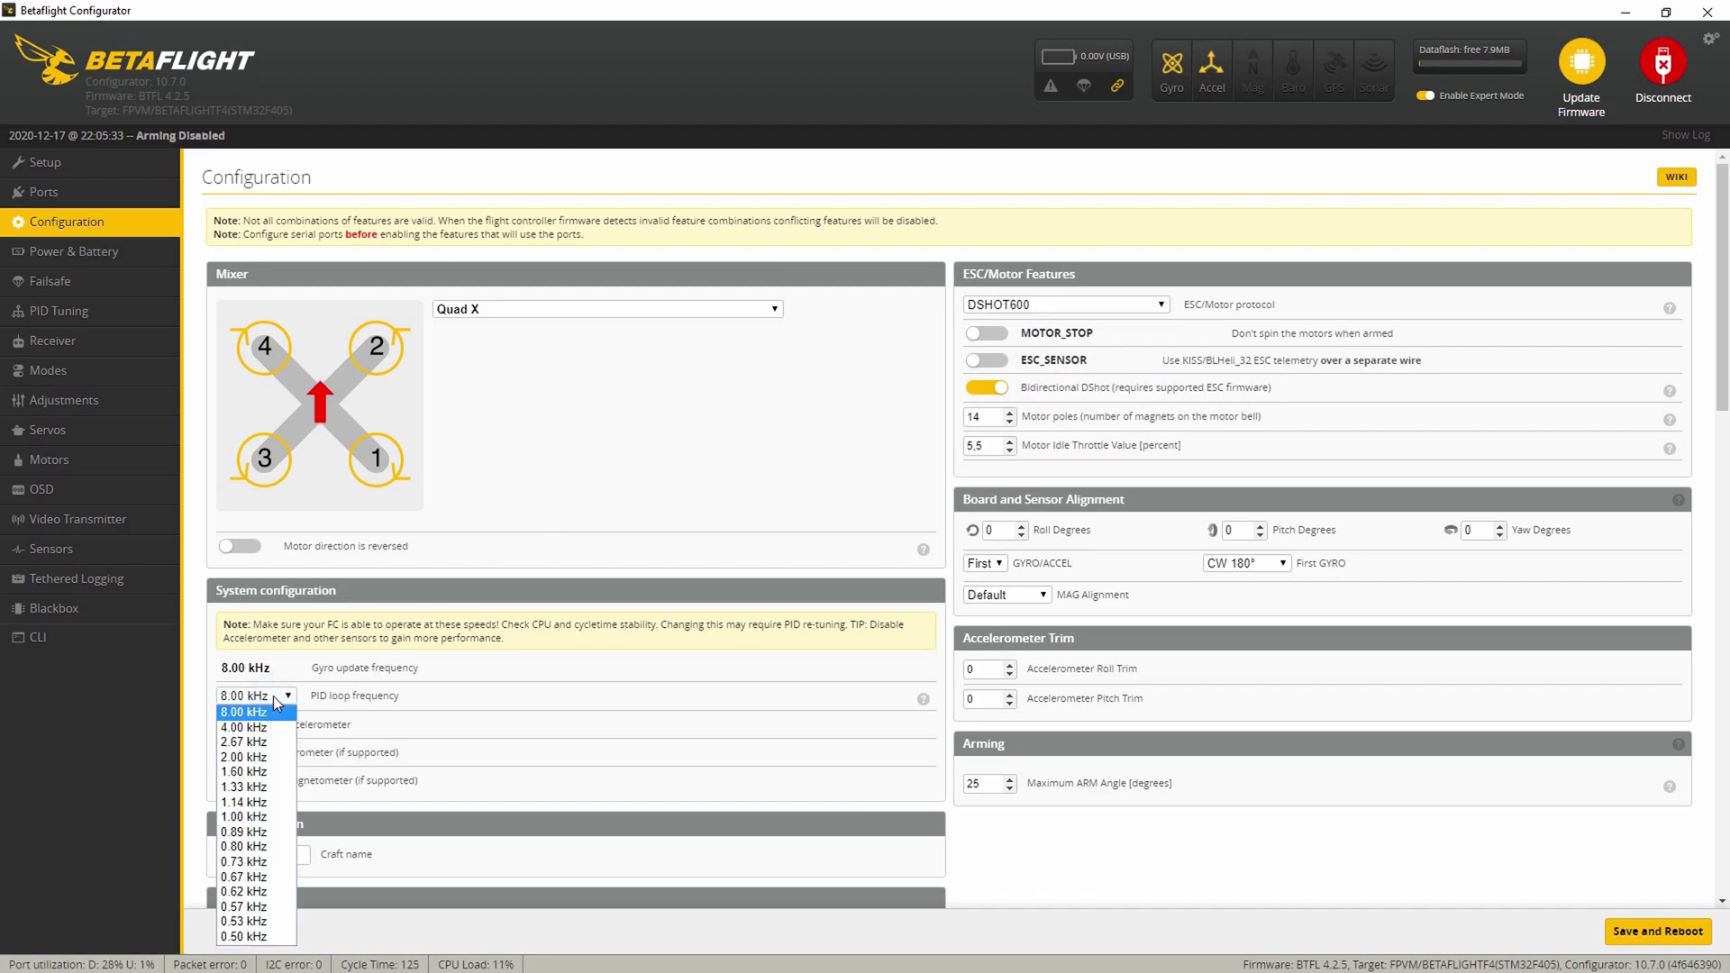
click(273, 696)
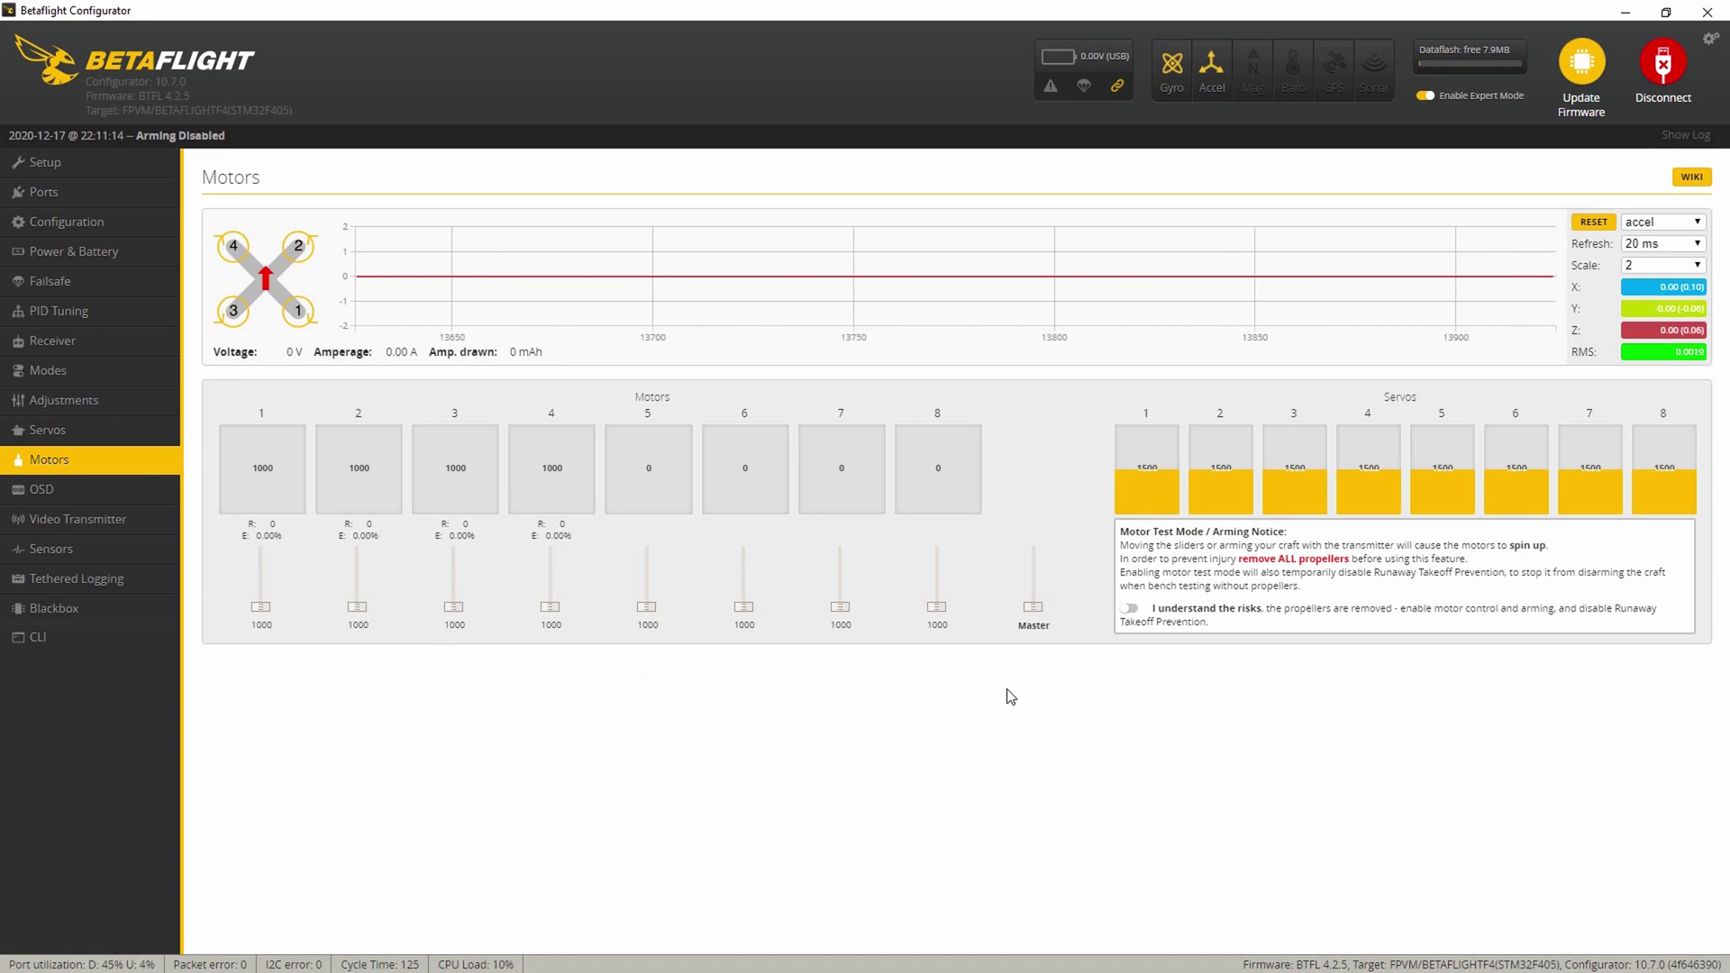
- Enable motor test mode on the STM32F405 board, run the motors with the Master slider and inspect their RPM and error readings
click(1129, 609)
drag(1032, 609, 1032, 629)
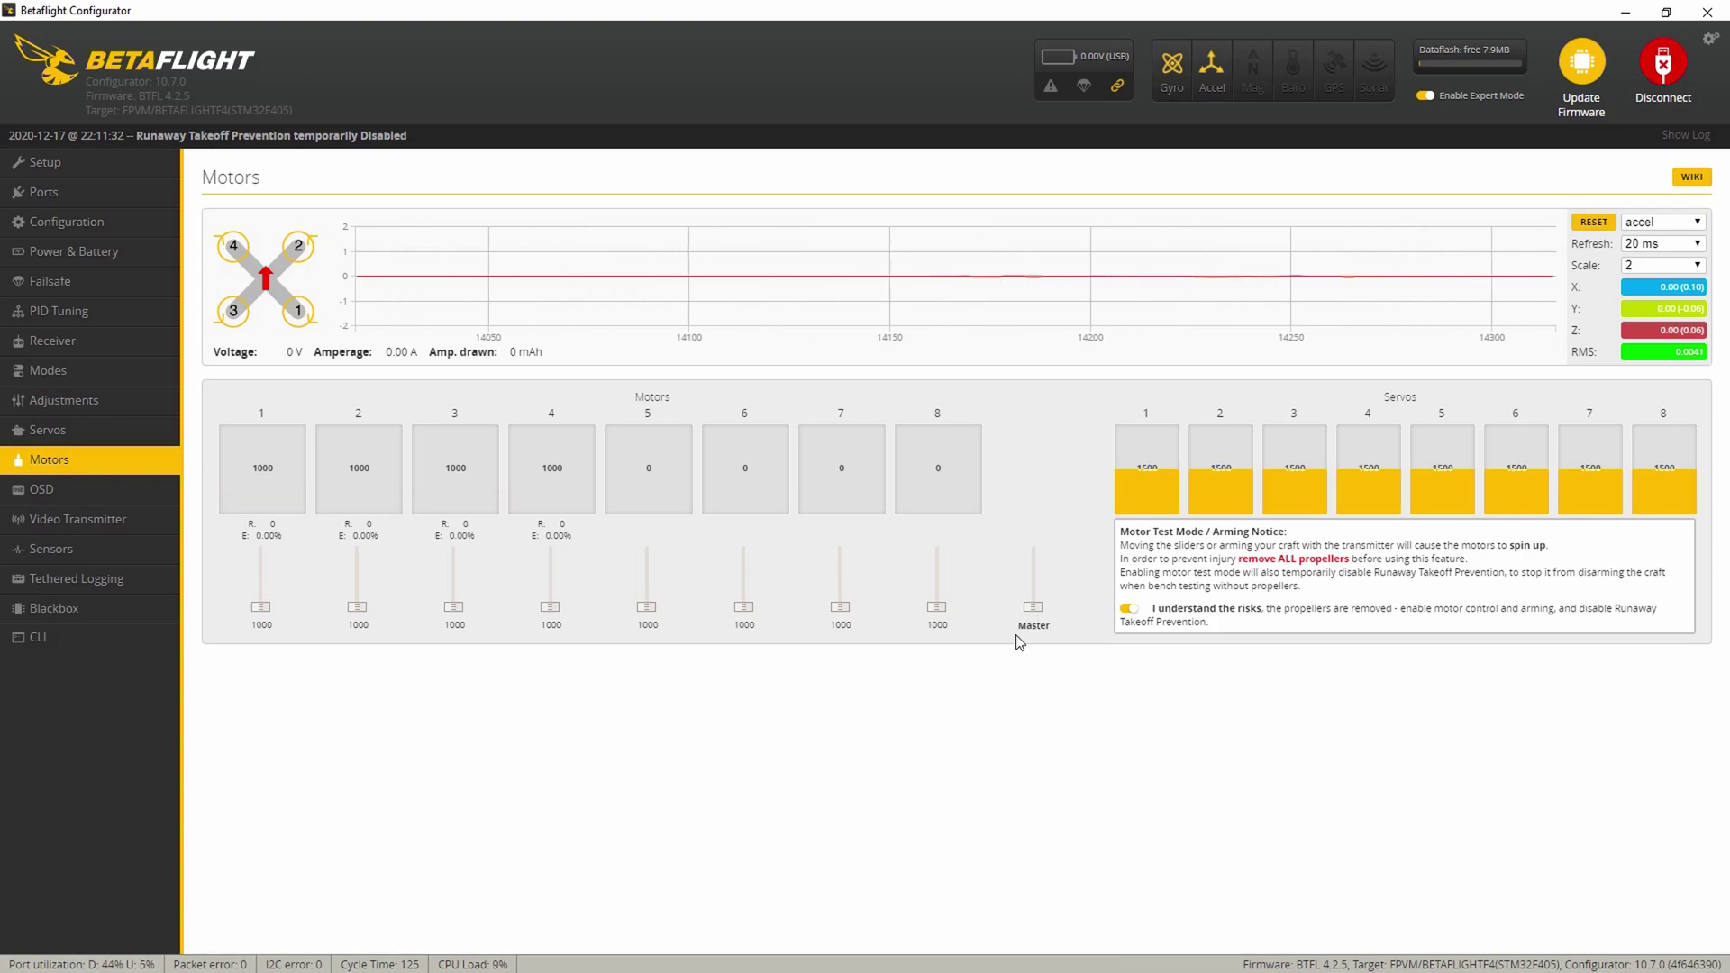
mouse_move(502, 544)
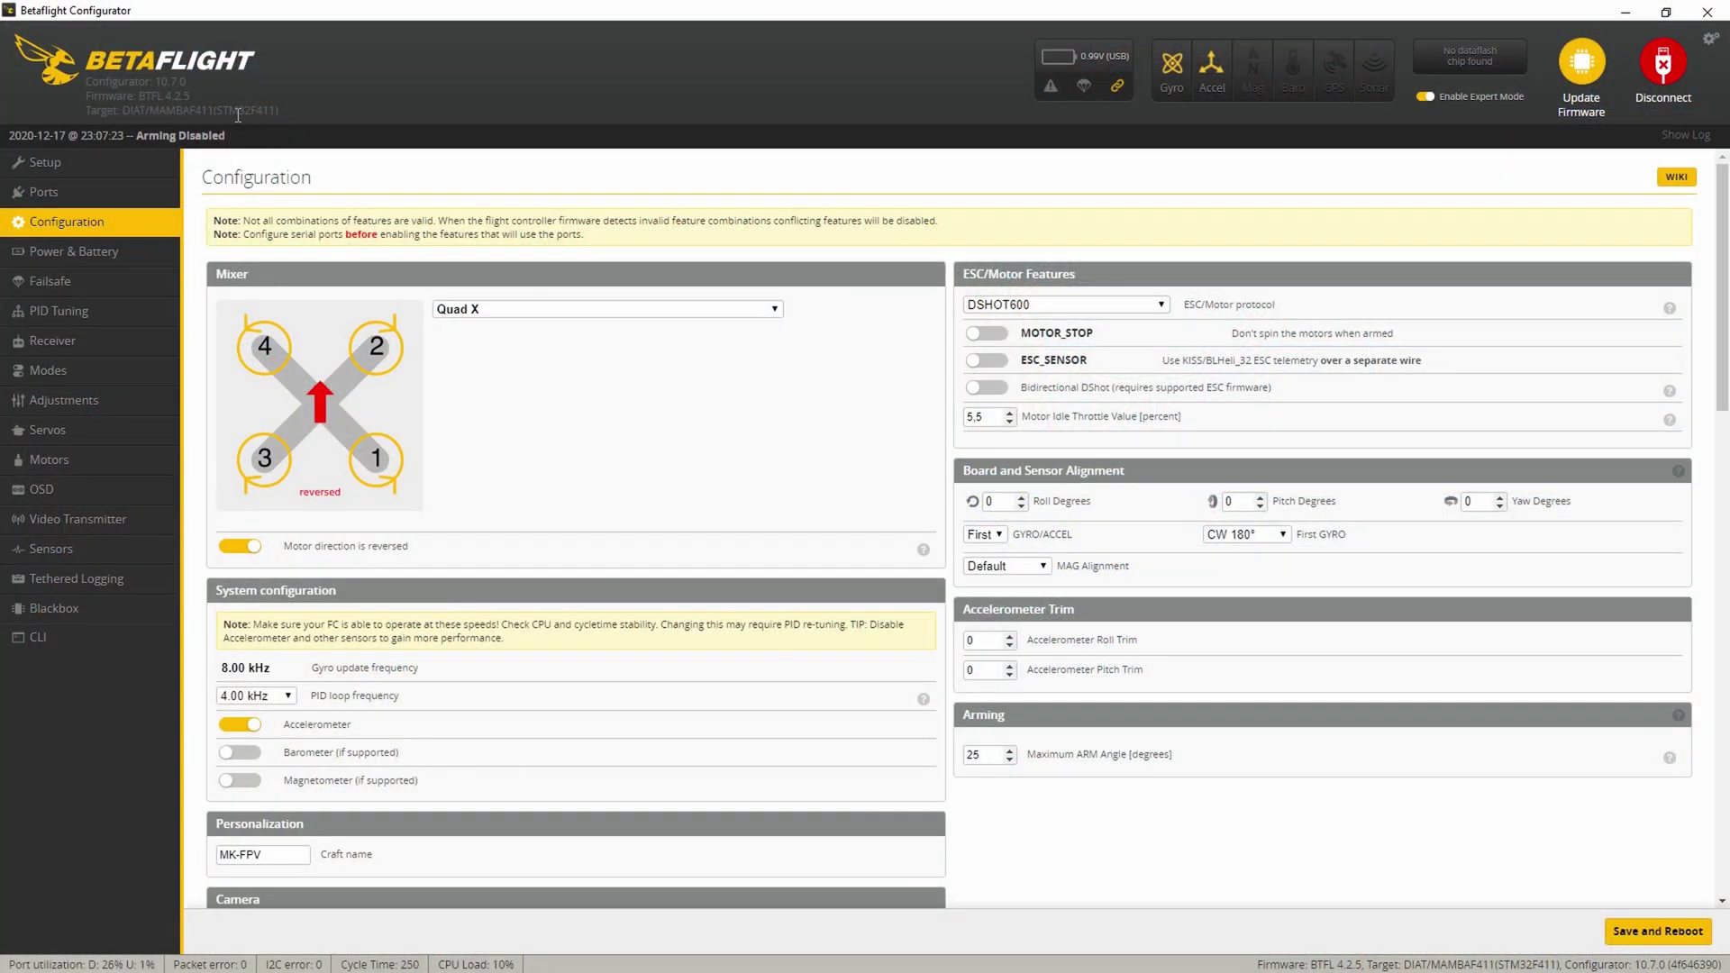
- Enable Bidirectional DShot on the MAMBAF411 board and check its motor poles value and ESC/Motor protocol
drag(216, 111, 247, 113)
click(994, 395)
drag(991, 415, 968, 415)
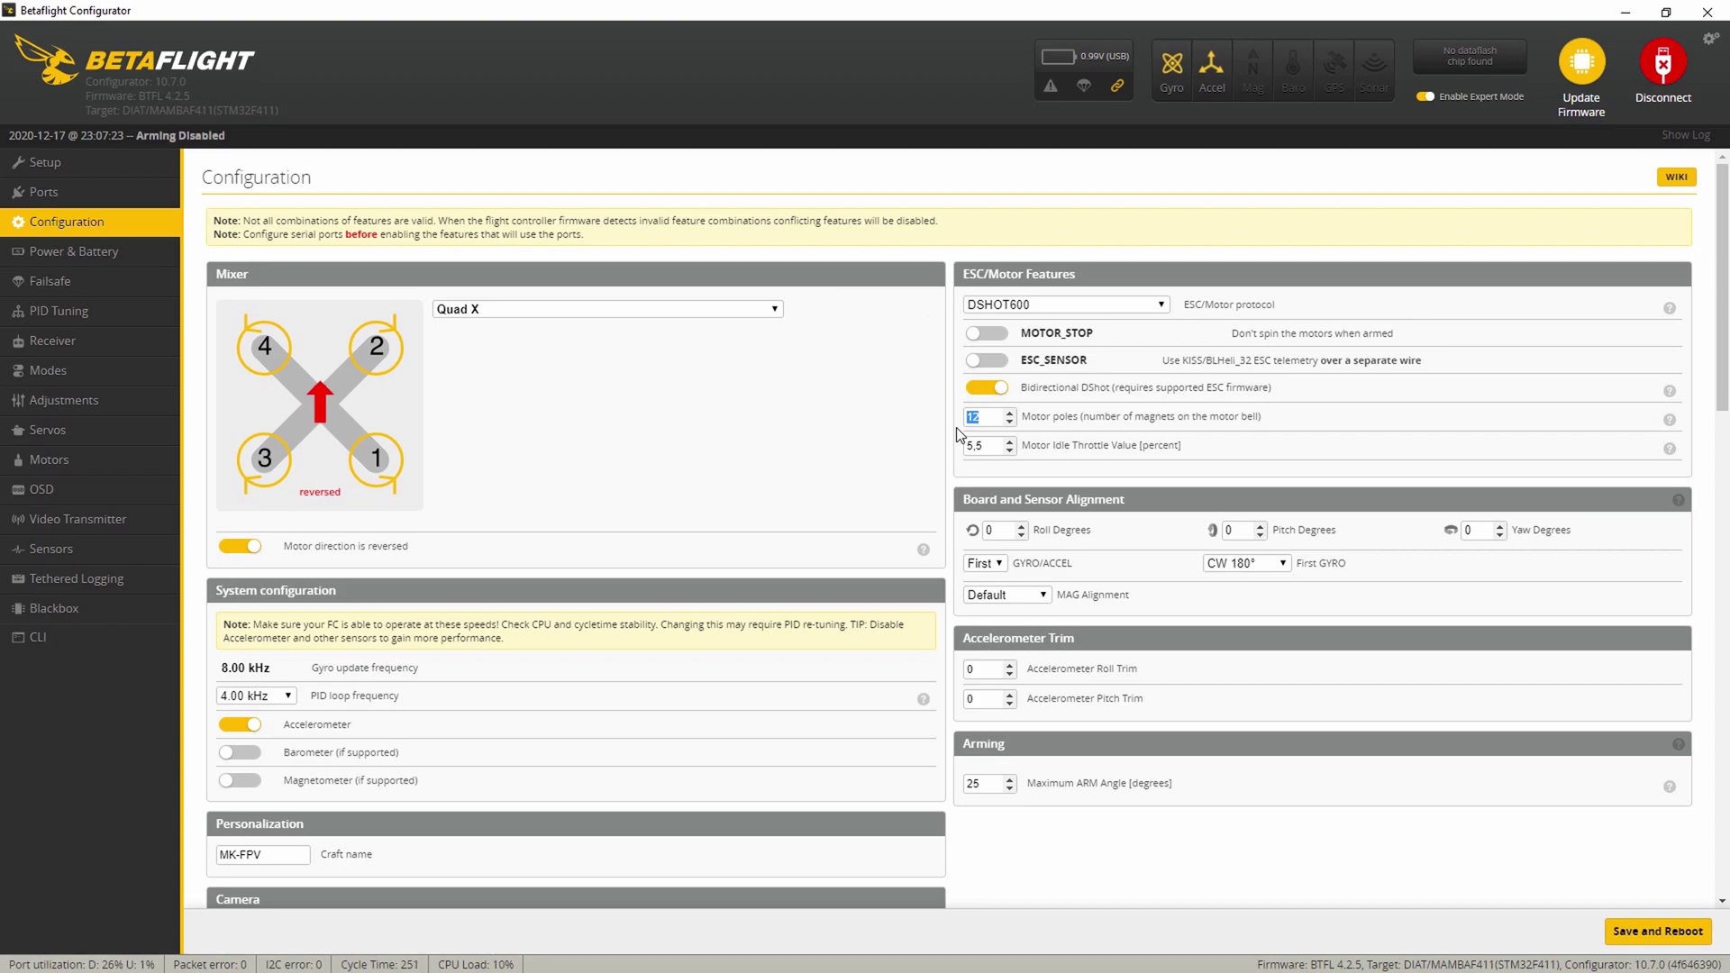
click(1063, 308)
click(1061, 306)
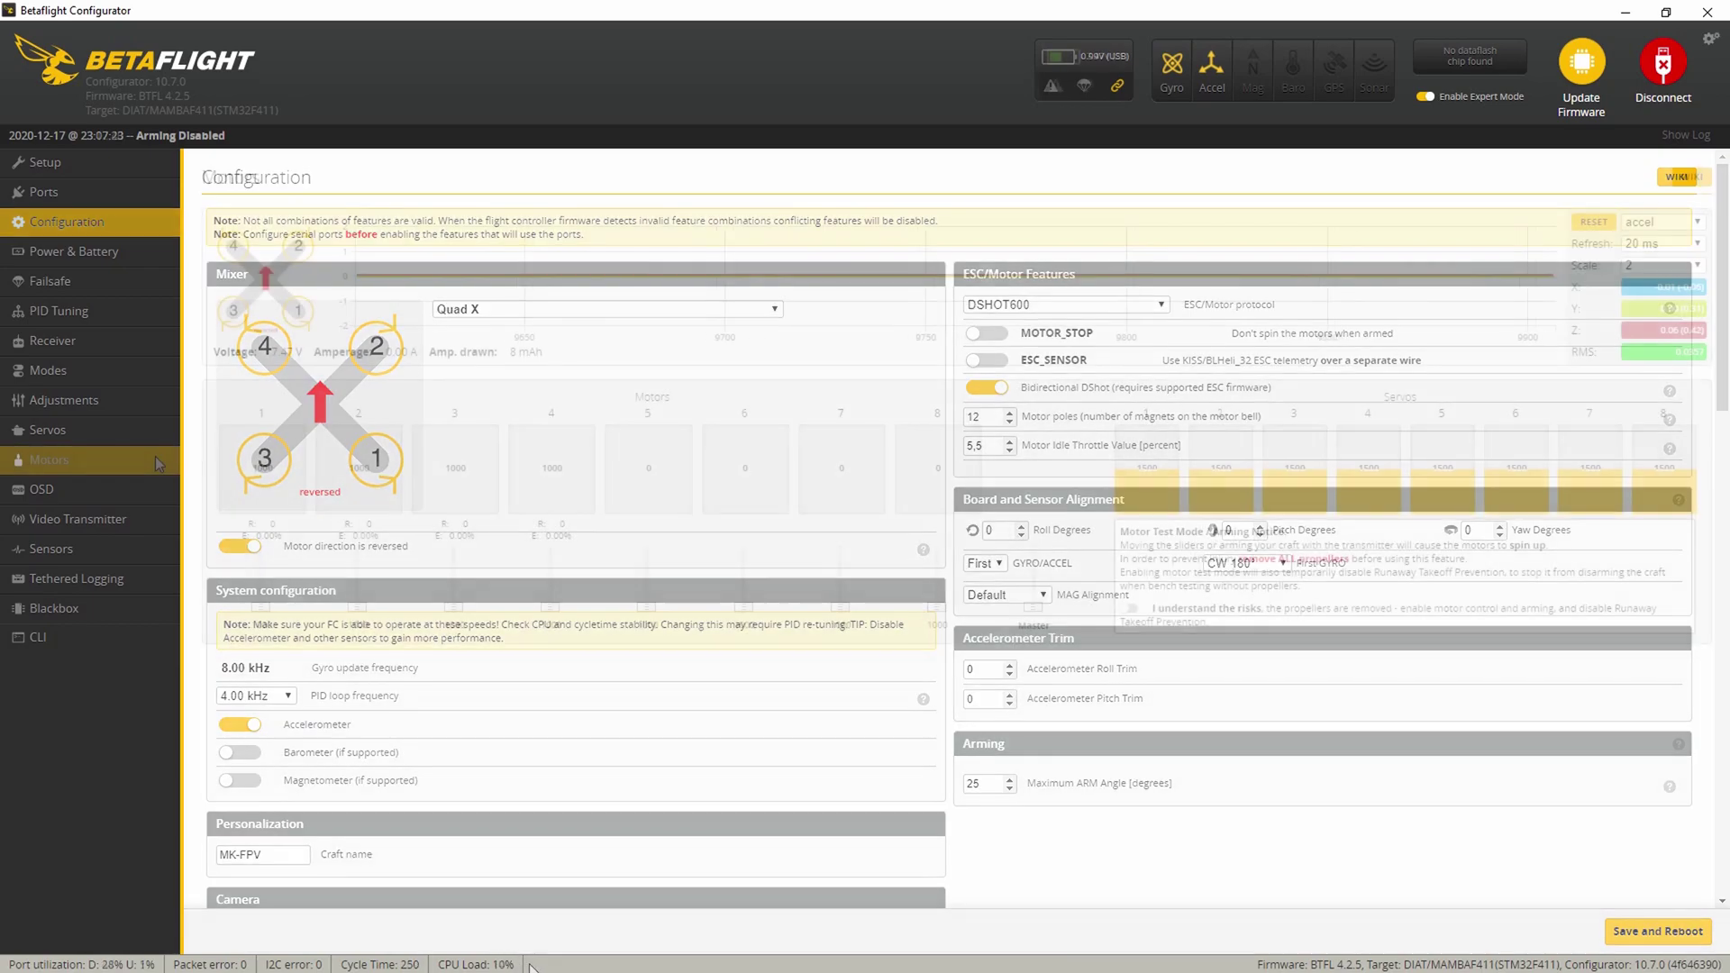
- Enable motor test mode for the MAMBAF411 board, then raise and lower all motors with the Master slider
click(155, 455)
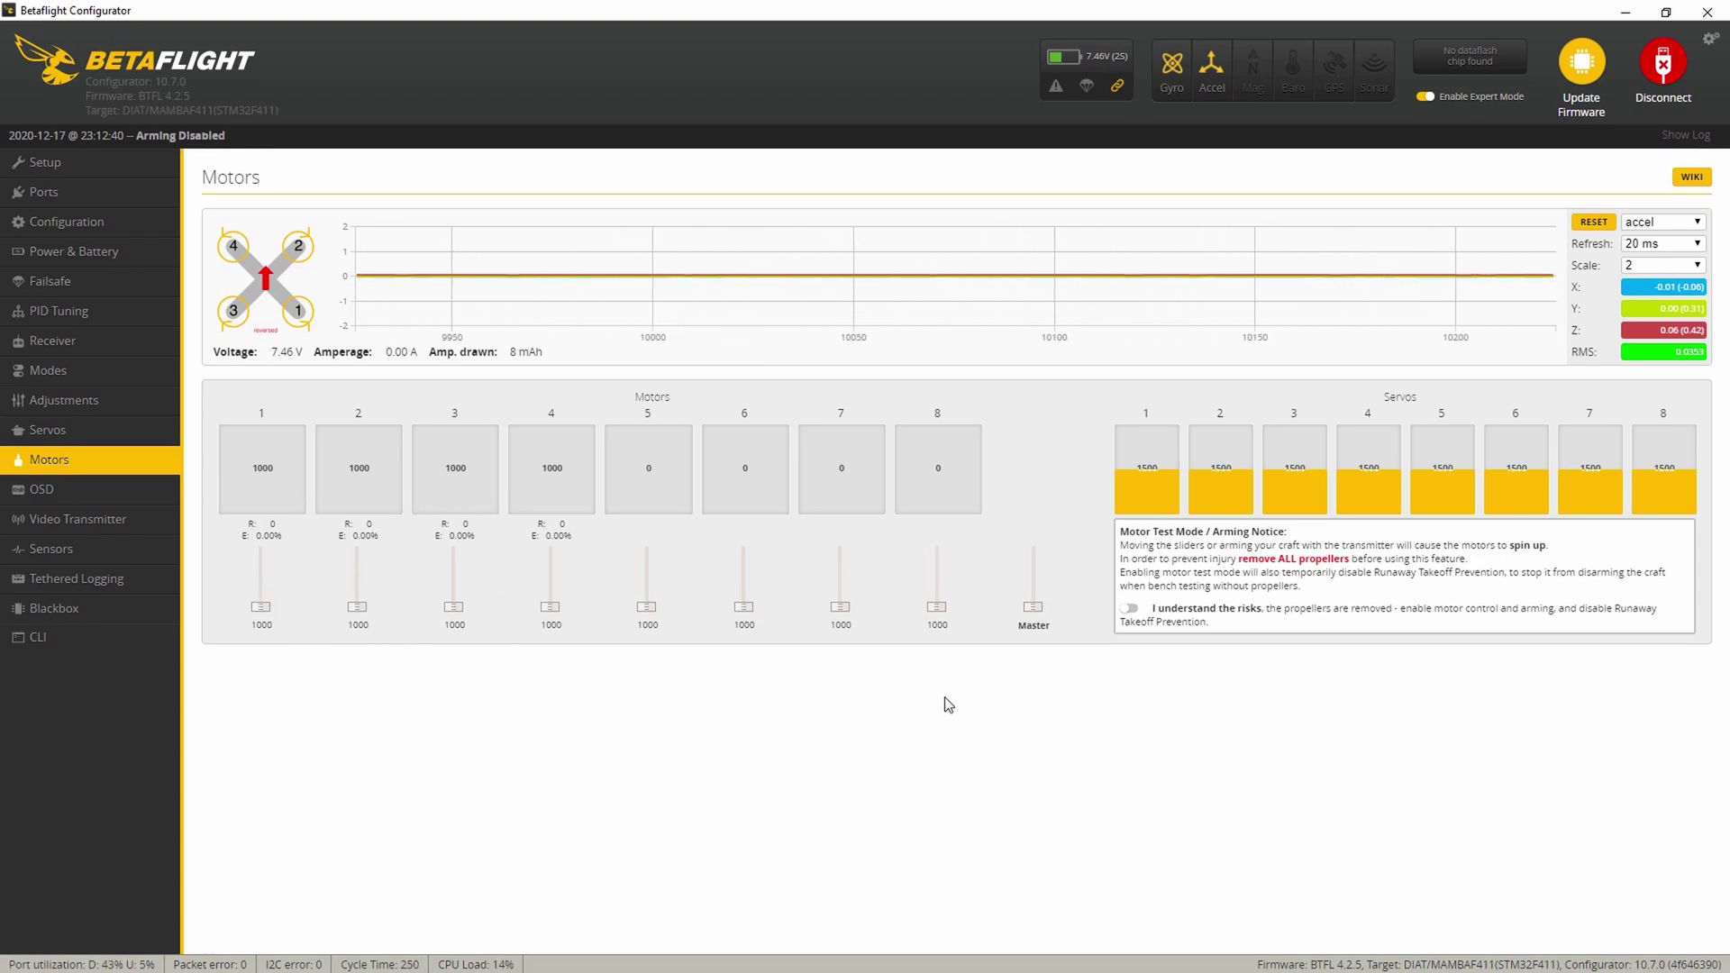
click(1132, 611)
drag(1033, 606, 1036, 584)
drag(1040, 595, 1041, 614)
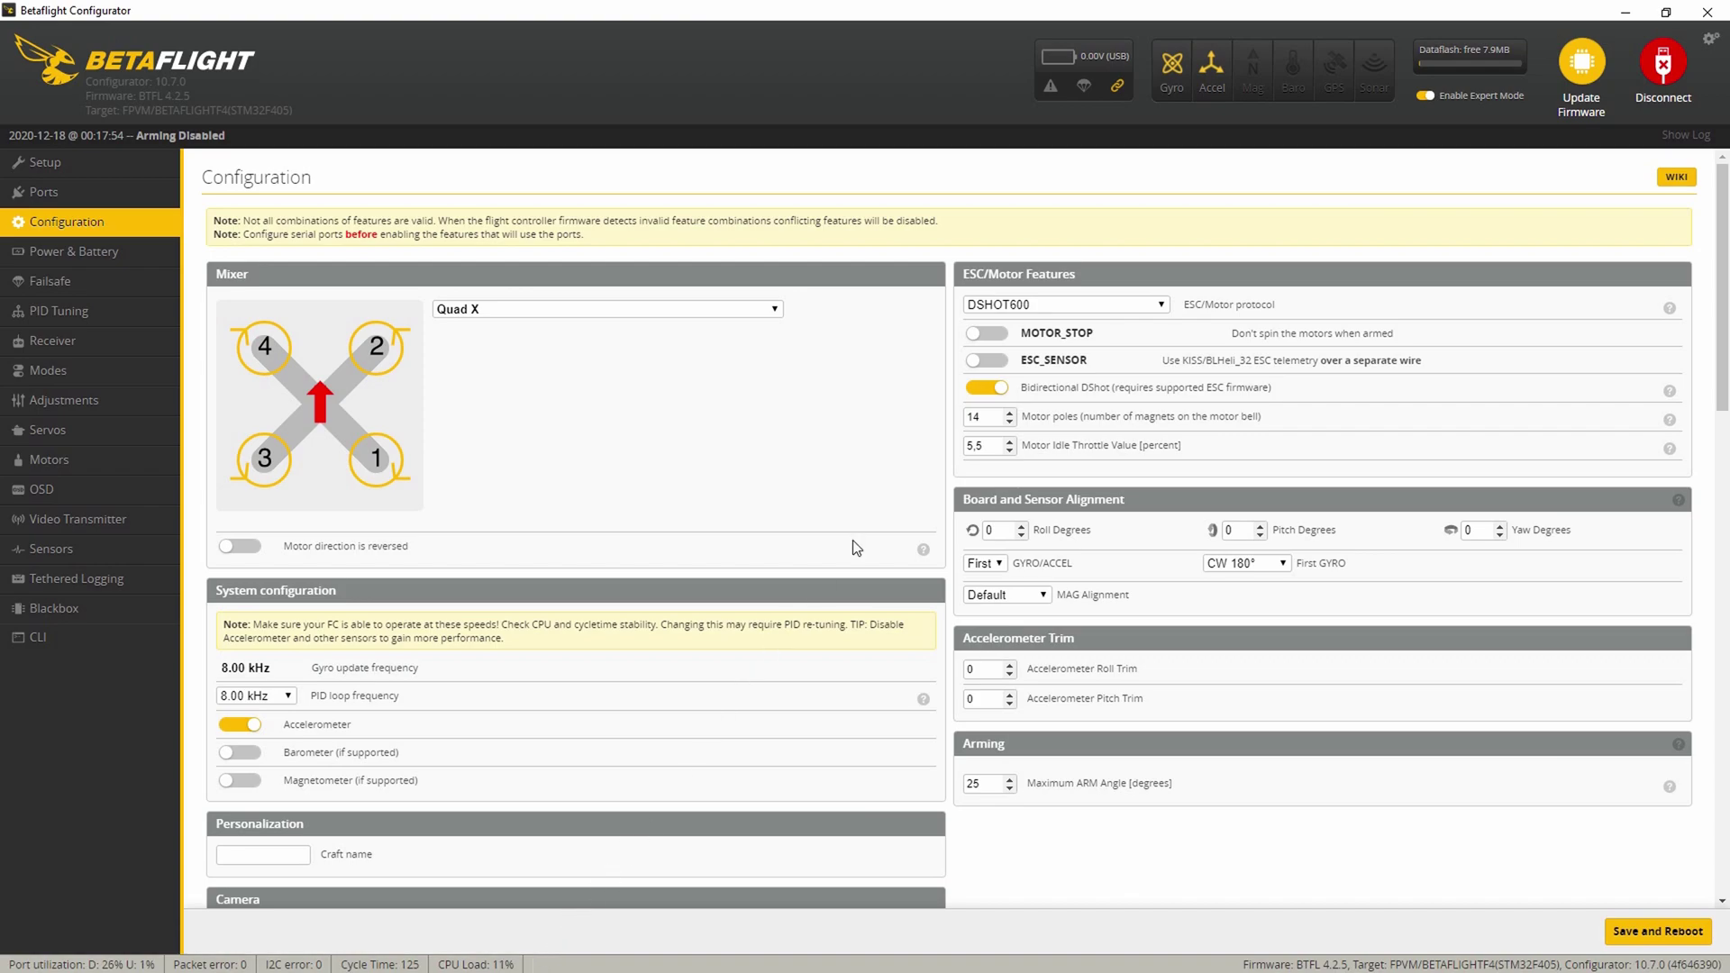
- Set the STM32F405 board's ESC/Motor protocol to DSHOT300, then save and reboot
click(1085, 305)
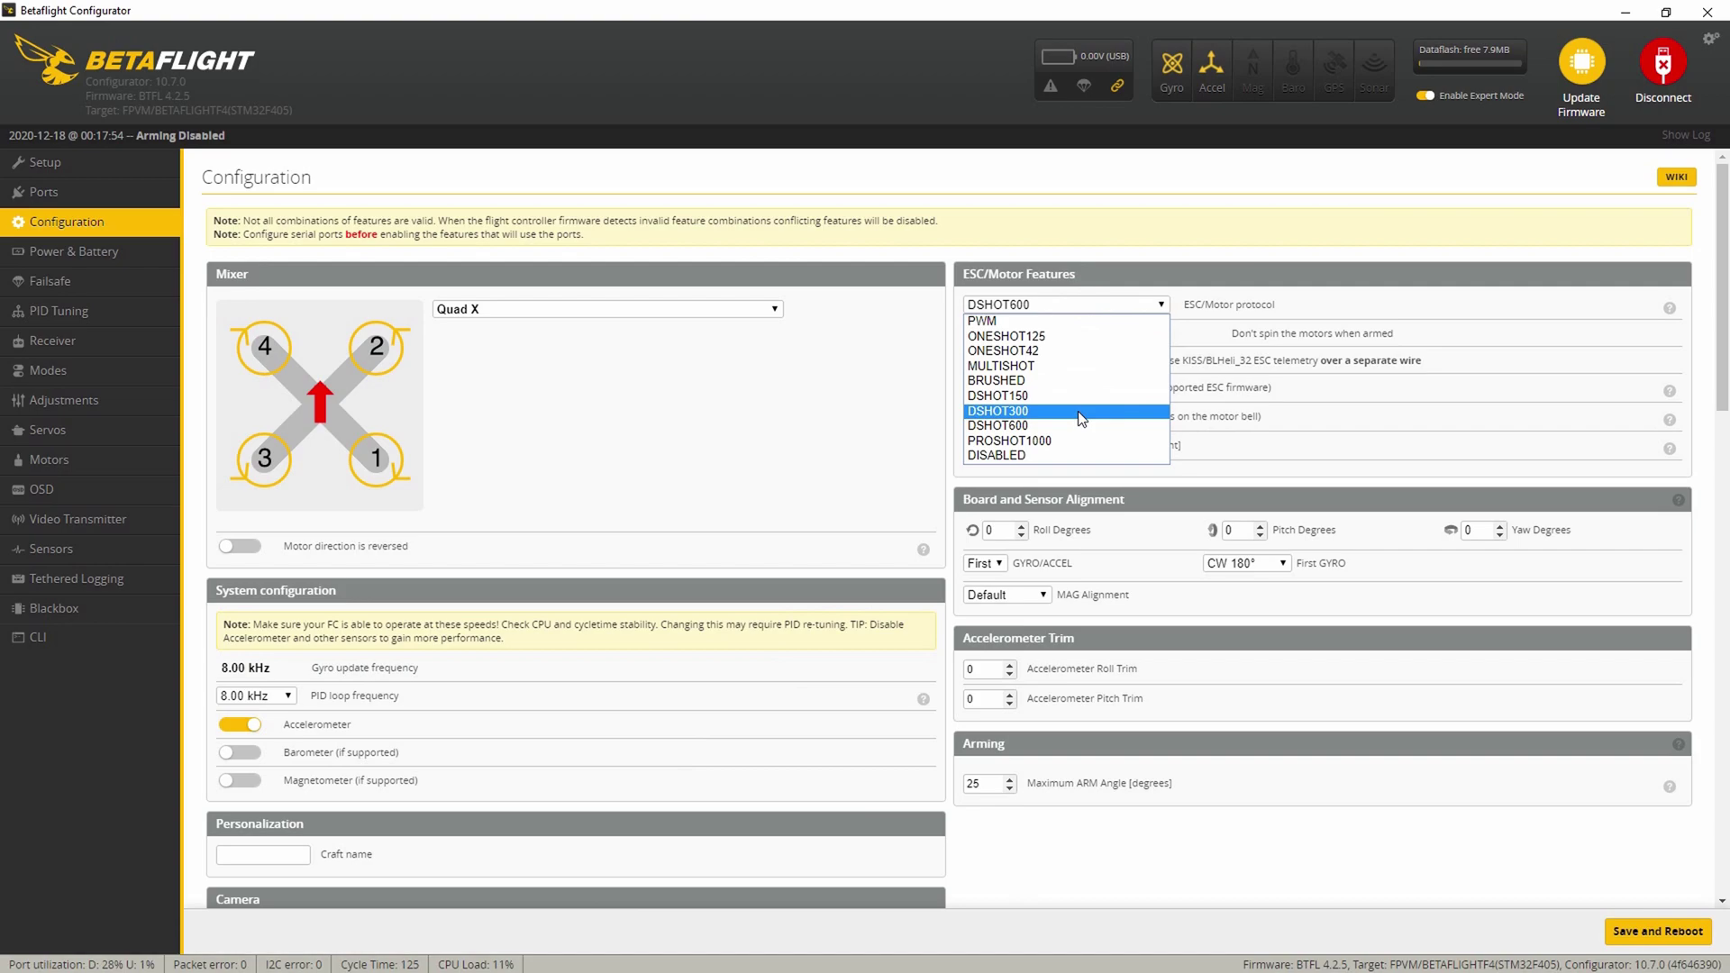
click(1080, 413)
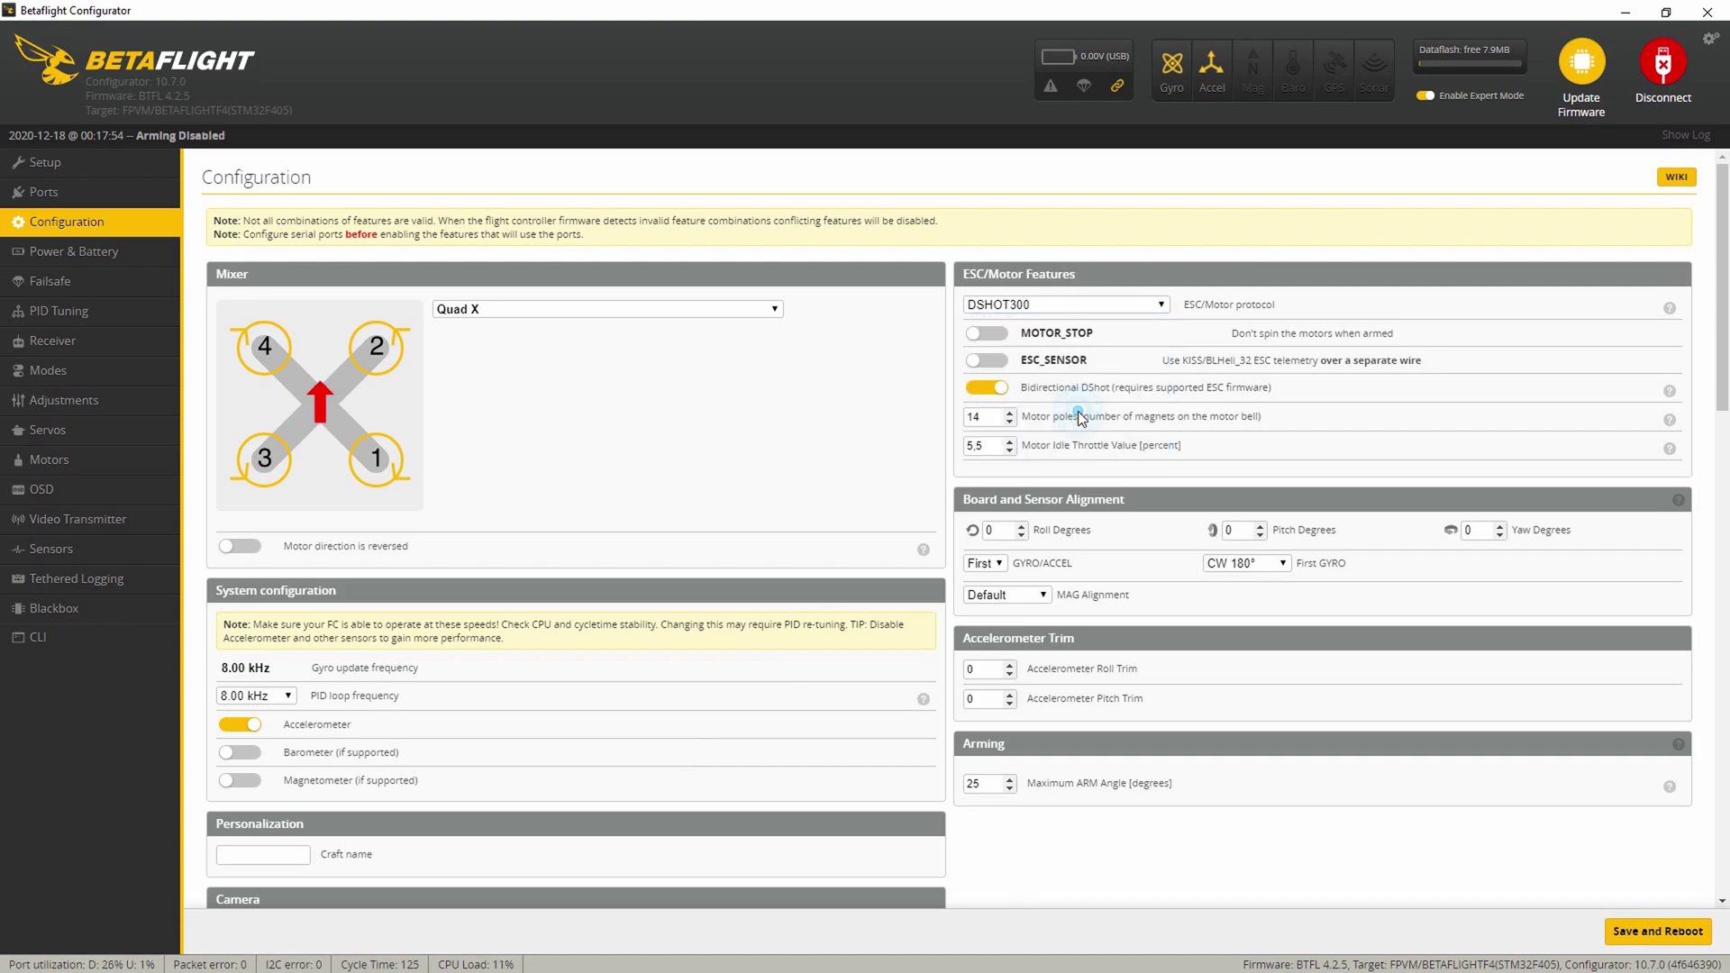
click(1656, 930)
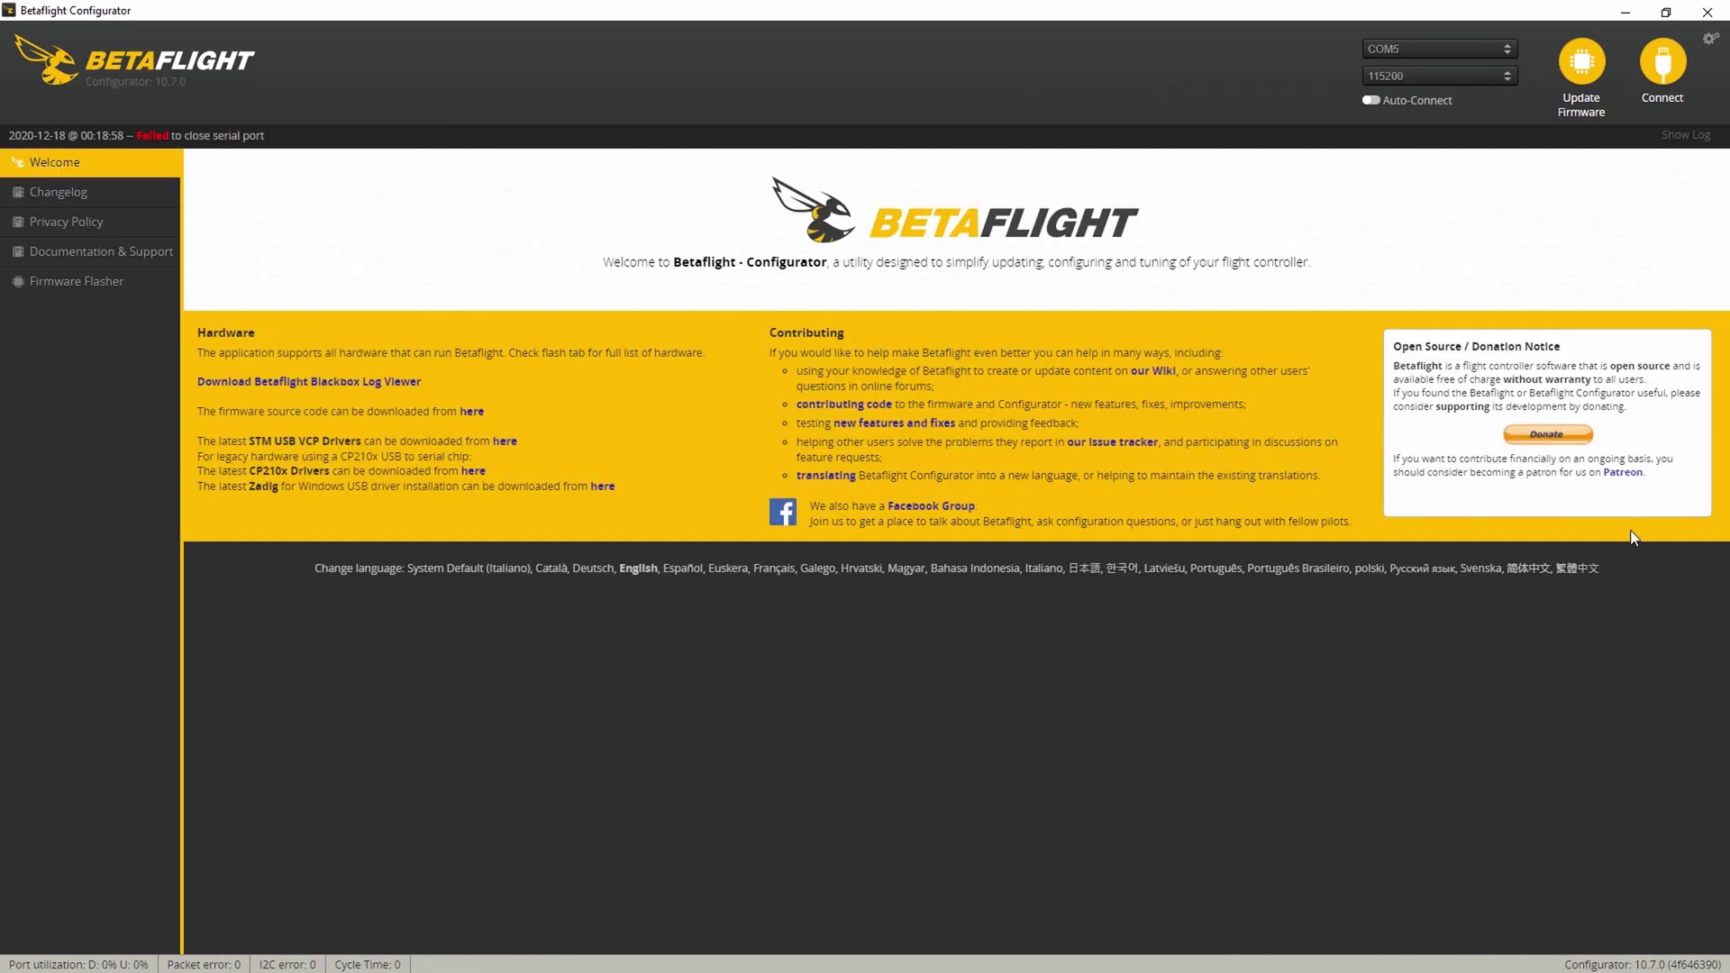
- Reconnect to the flight controller and review the ESC/Motor protocol options in its configuration
click(1662, 65)
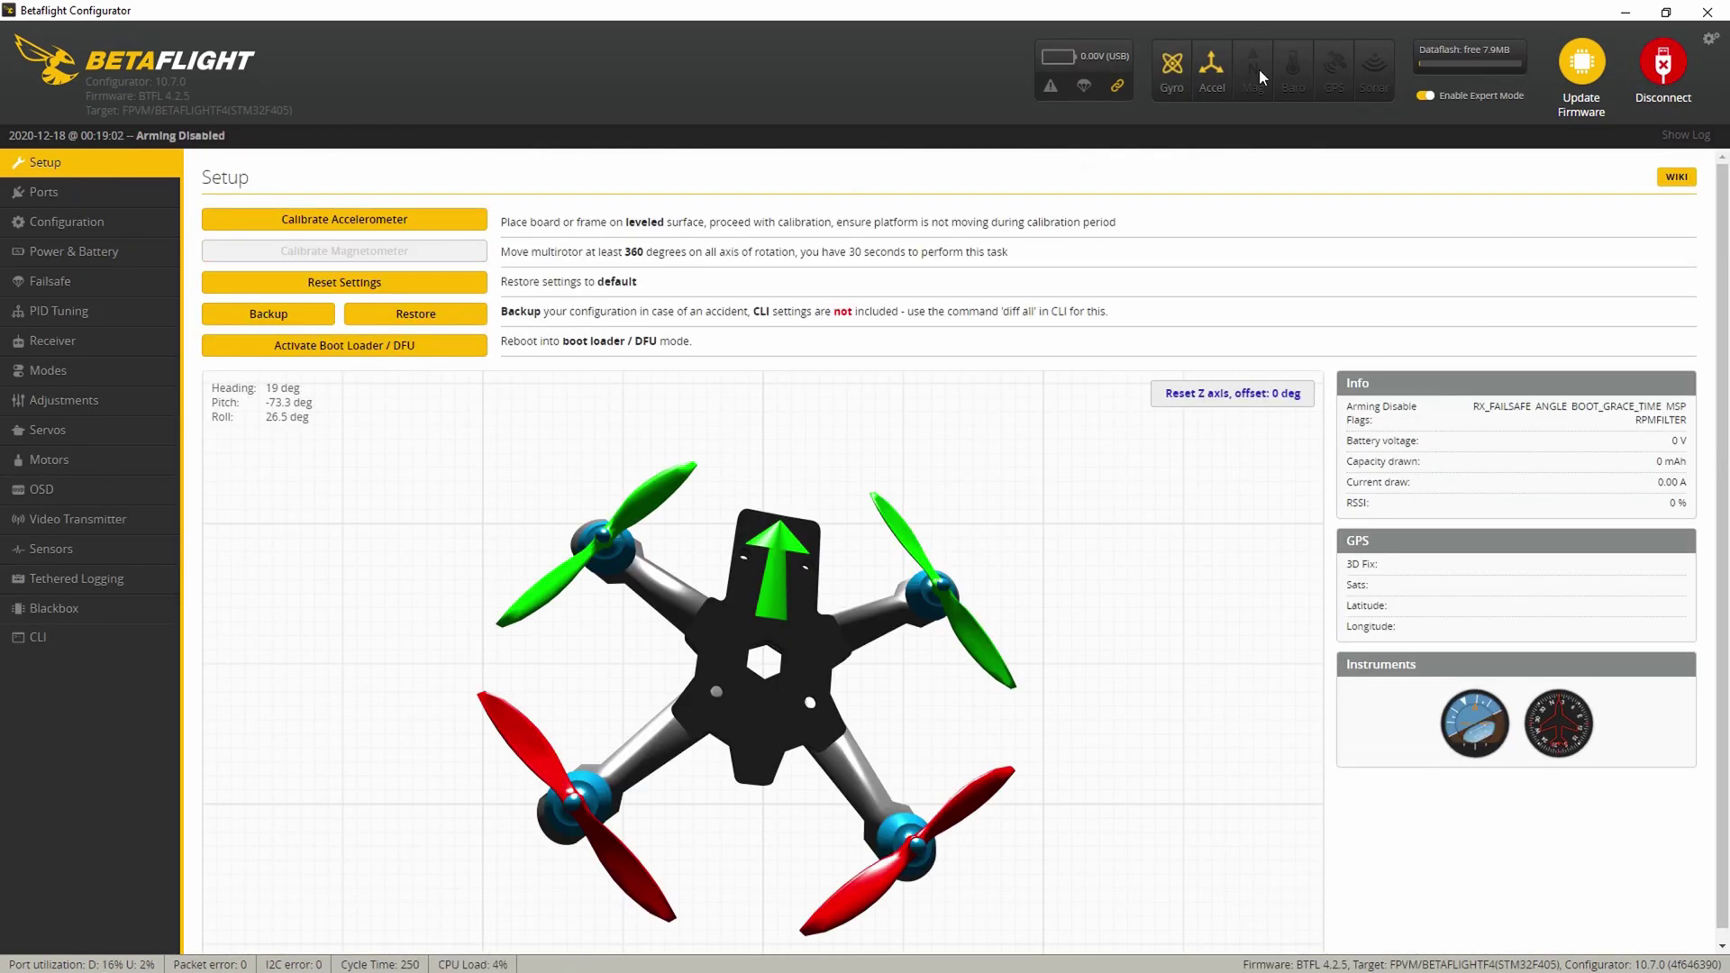
click(131, 227)
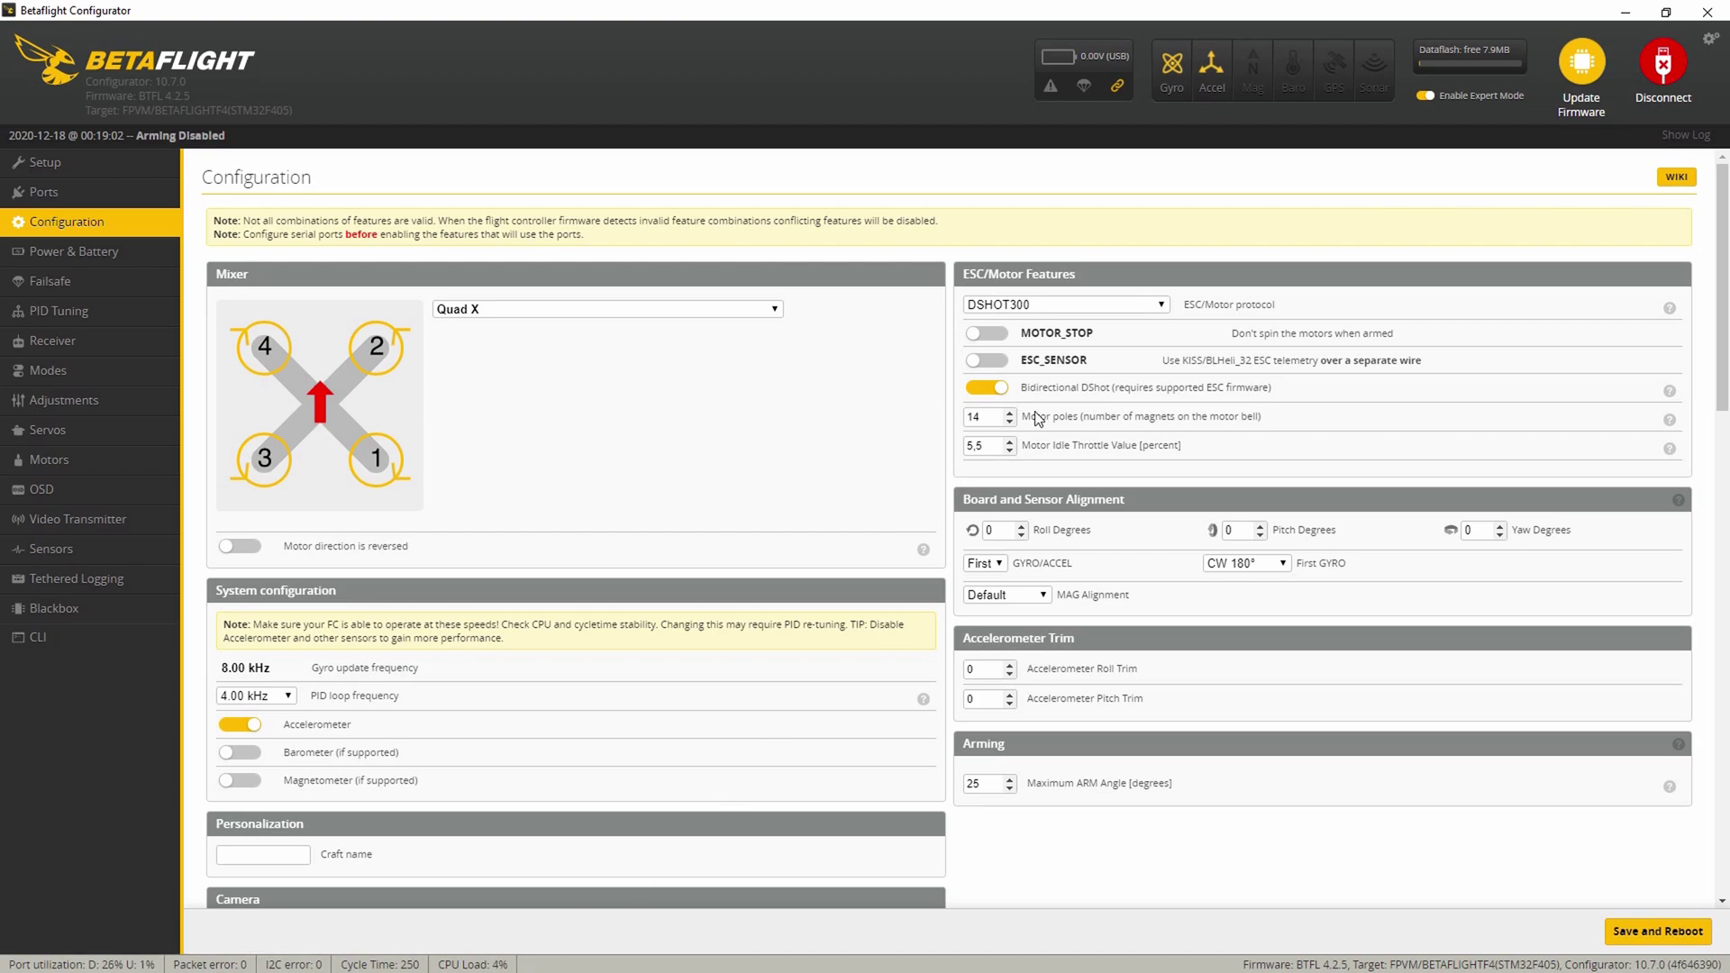
click(1160, 306)
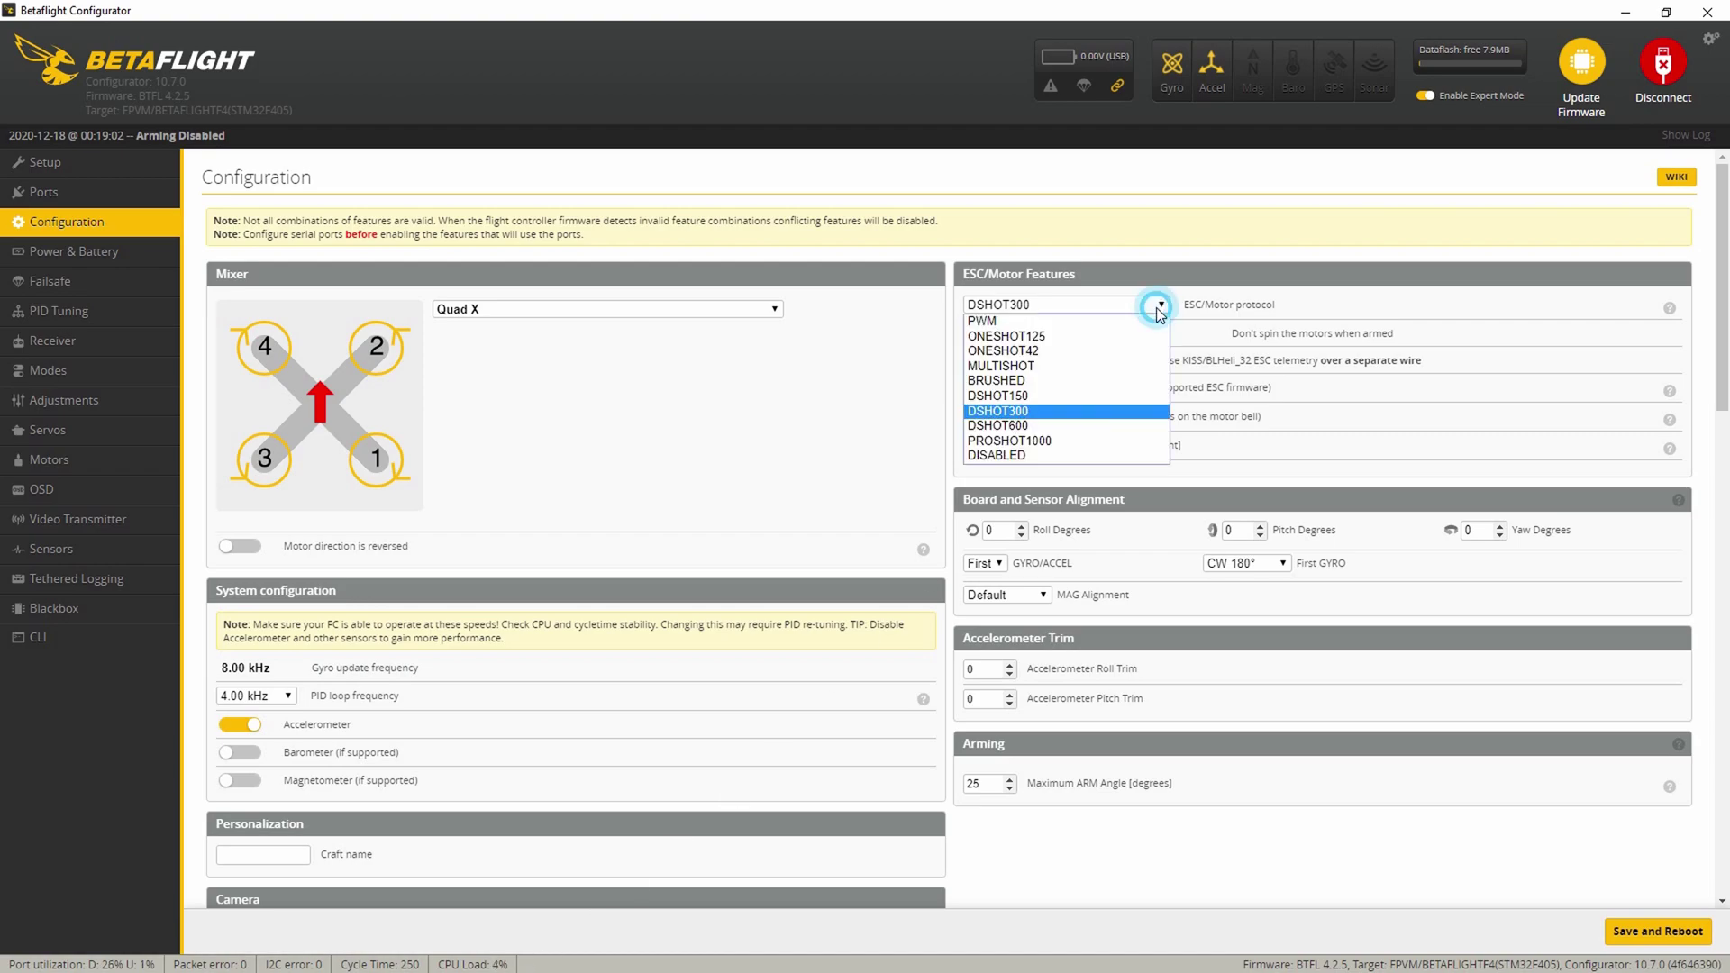
click(1110, 396)
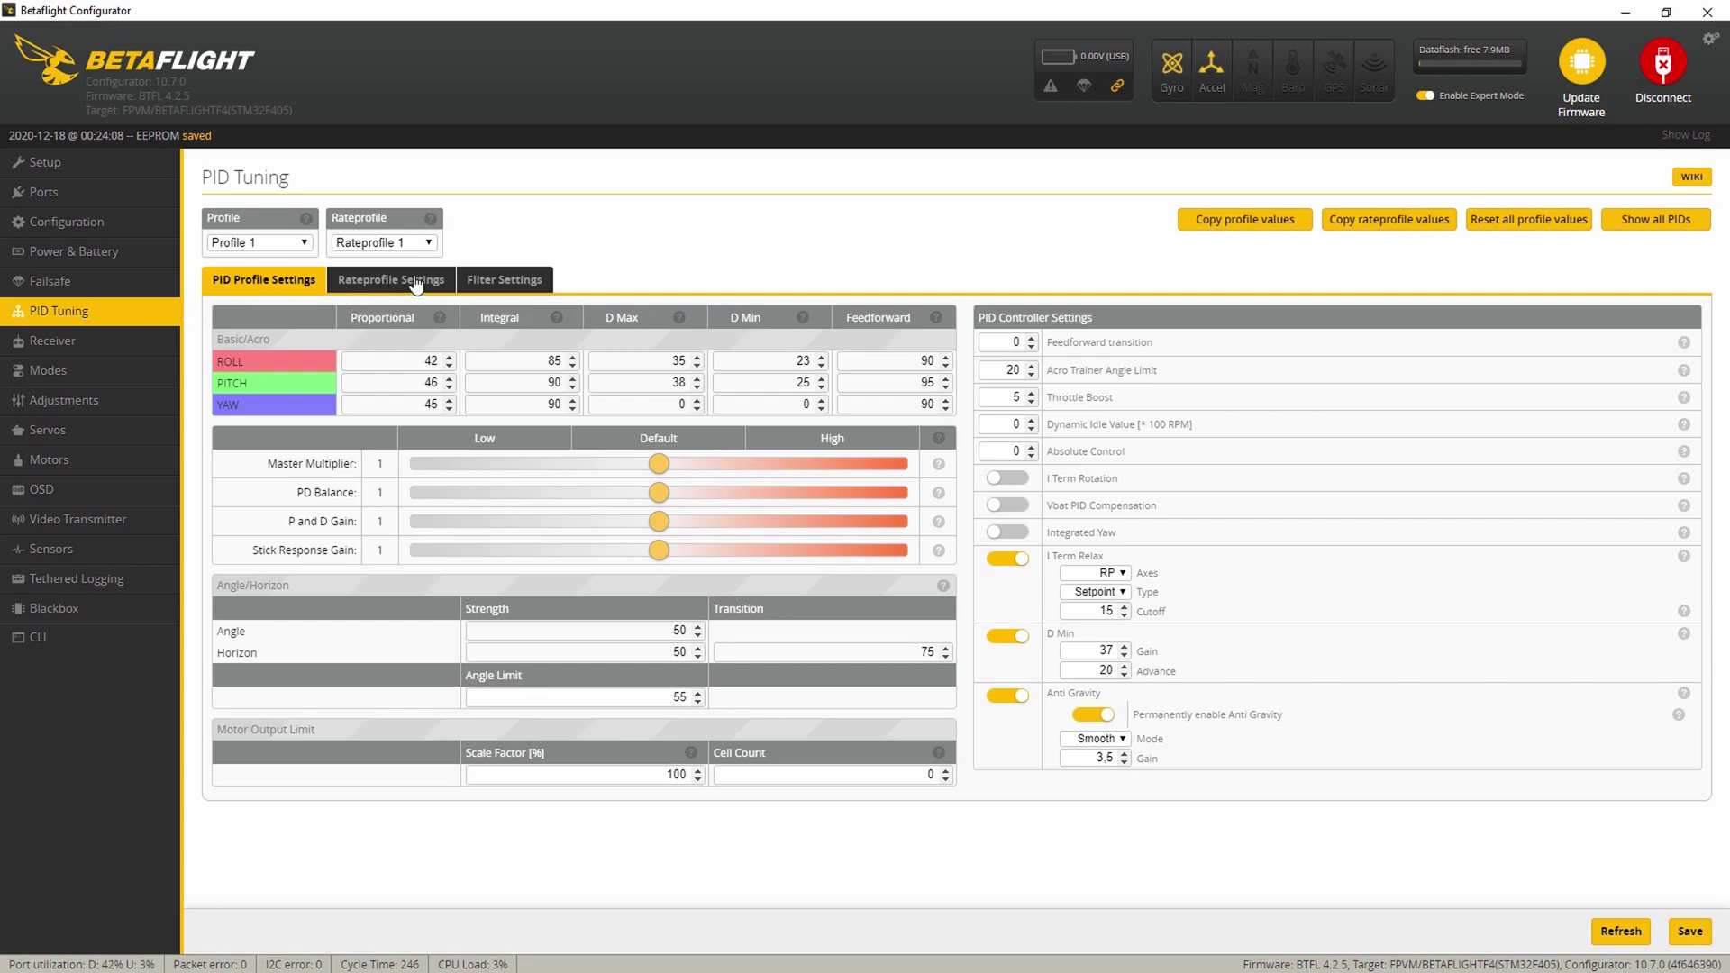
- Show the Gyro RPM Filter and Dynamic Notch Filter values in the PID tuning filter settings
click(505, 281)
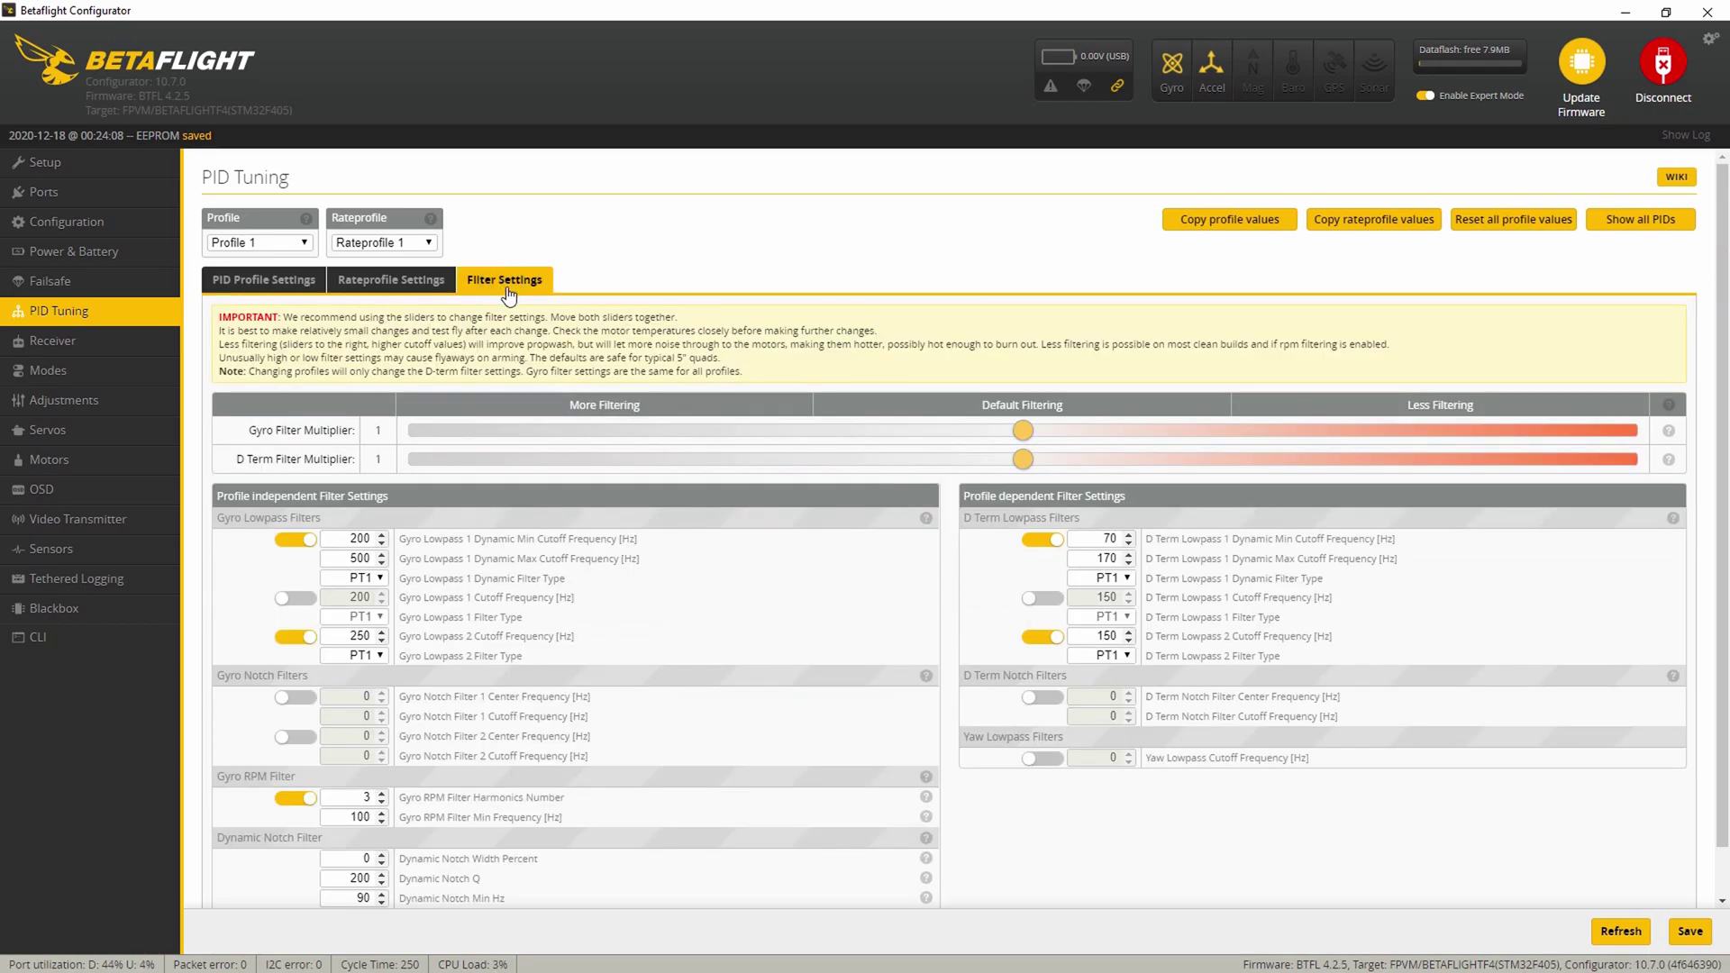
scroll(509, 290, down, 1)
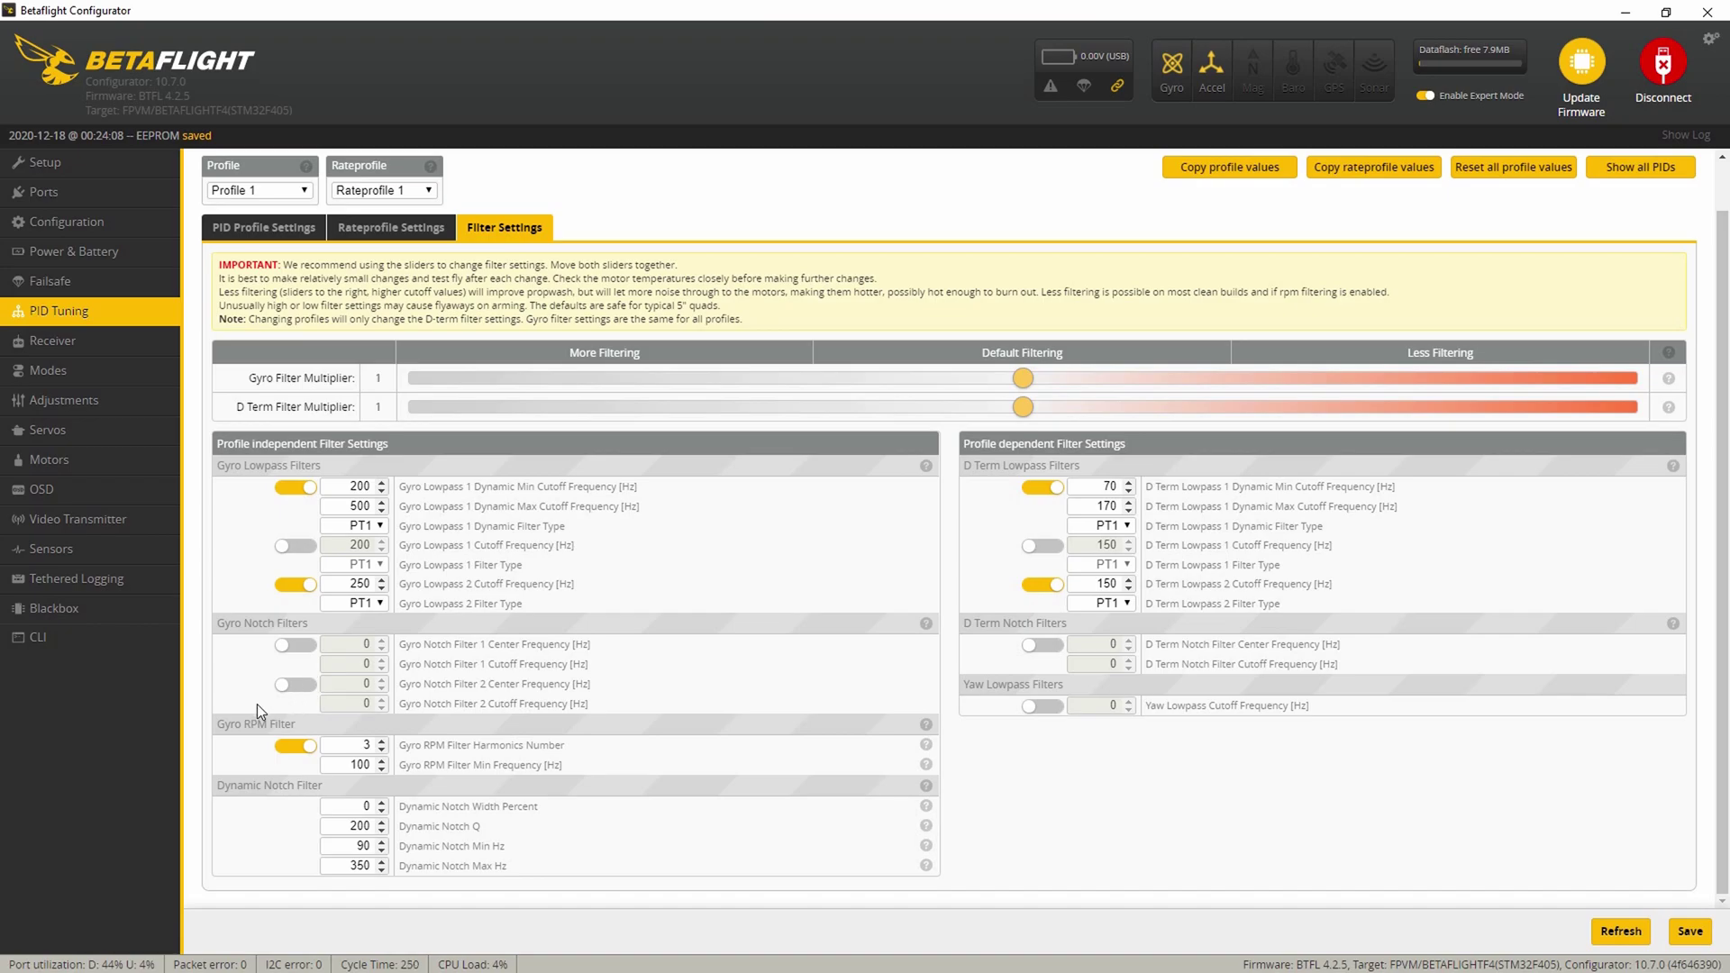